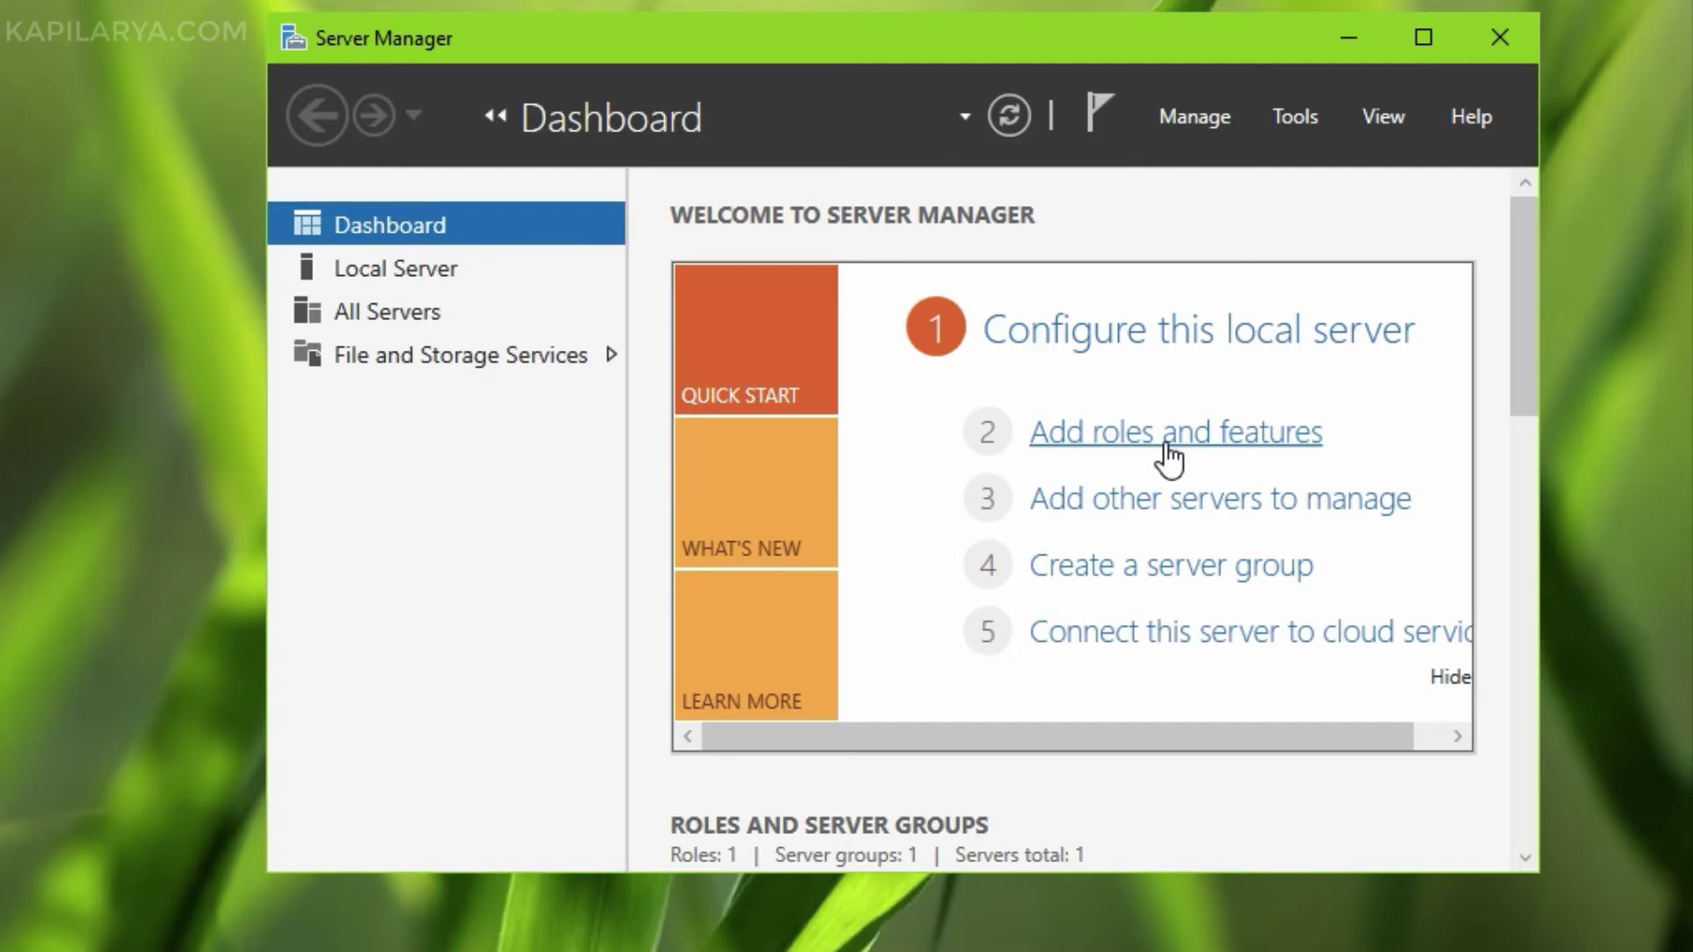
Start the Add Roles and Features wizard, keeping role-based installation and Technoyl as destination server
click(1169, 444)
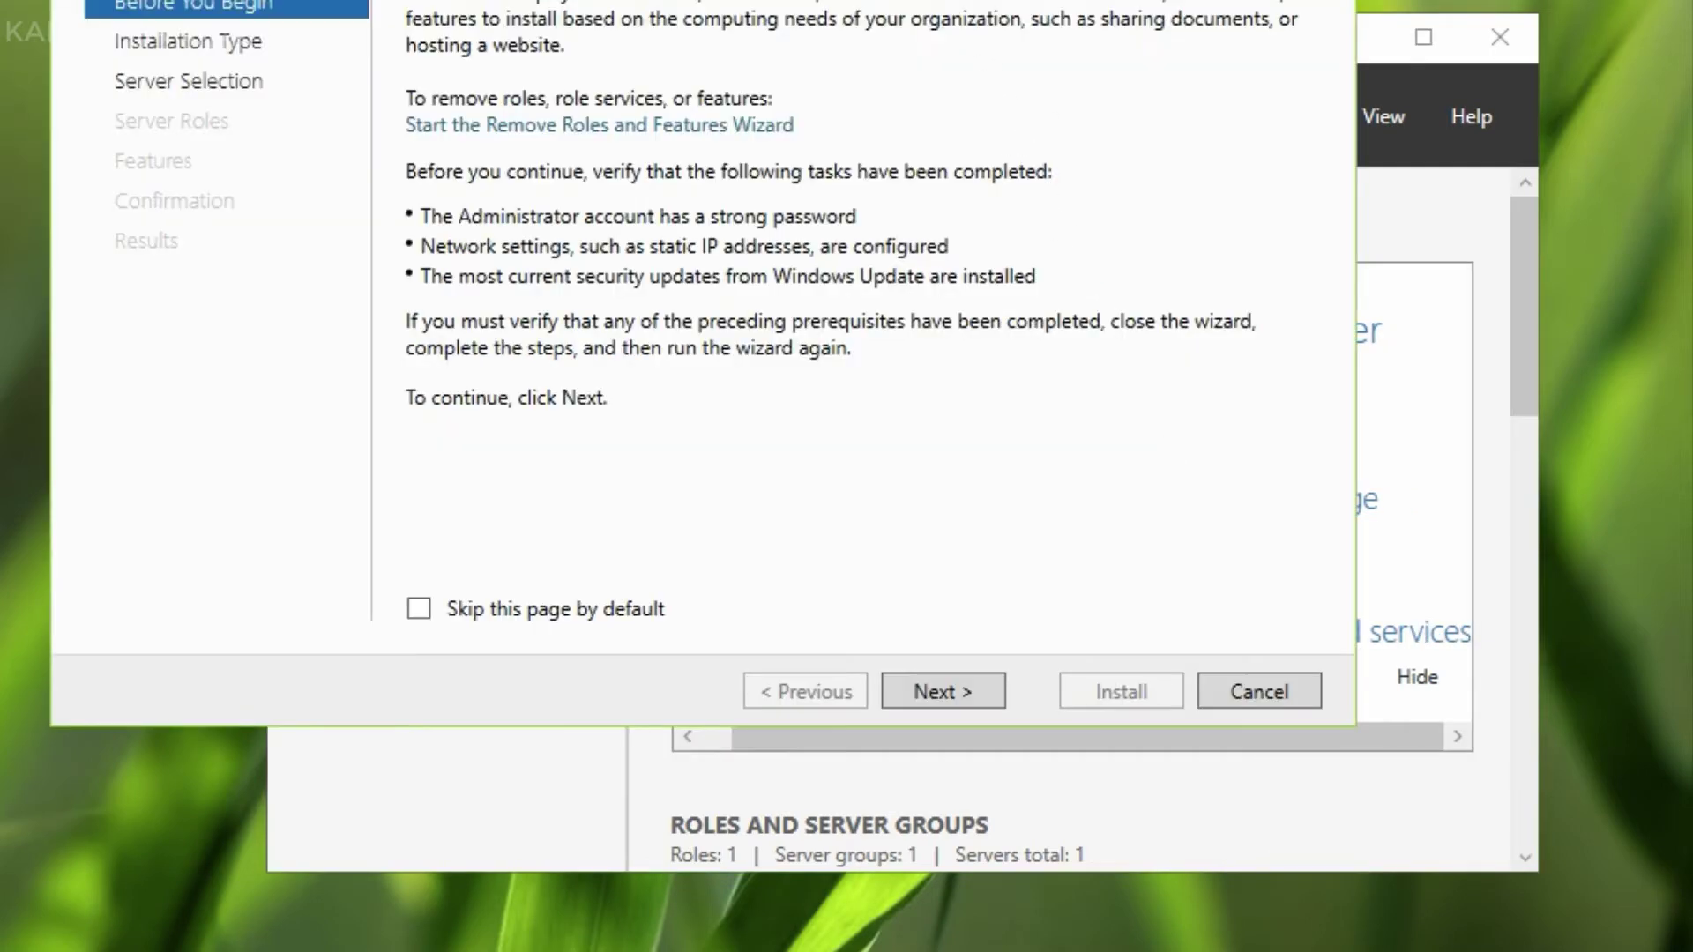
drag(975, 8, 930, 54)
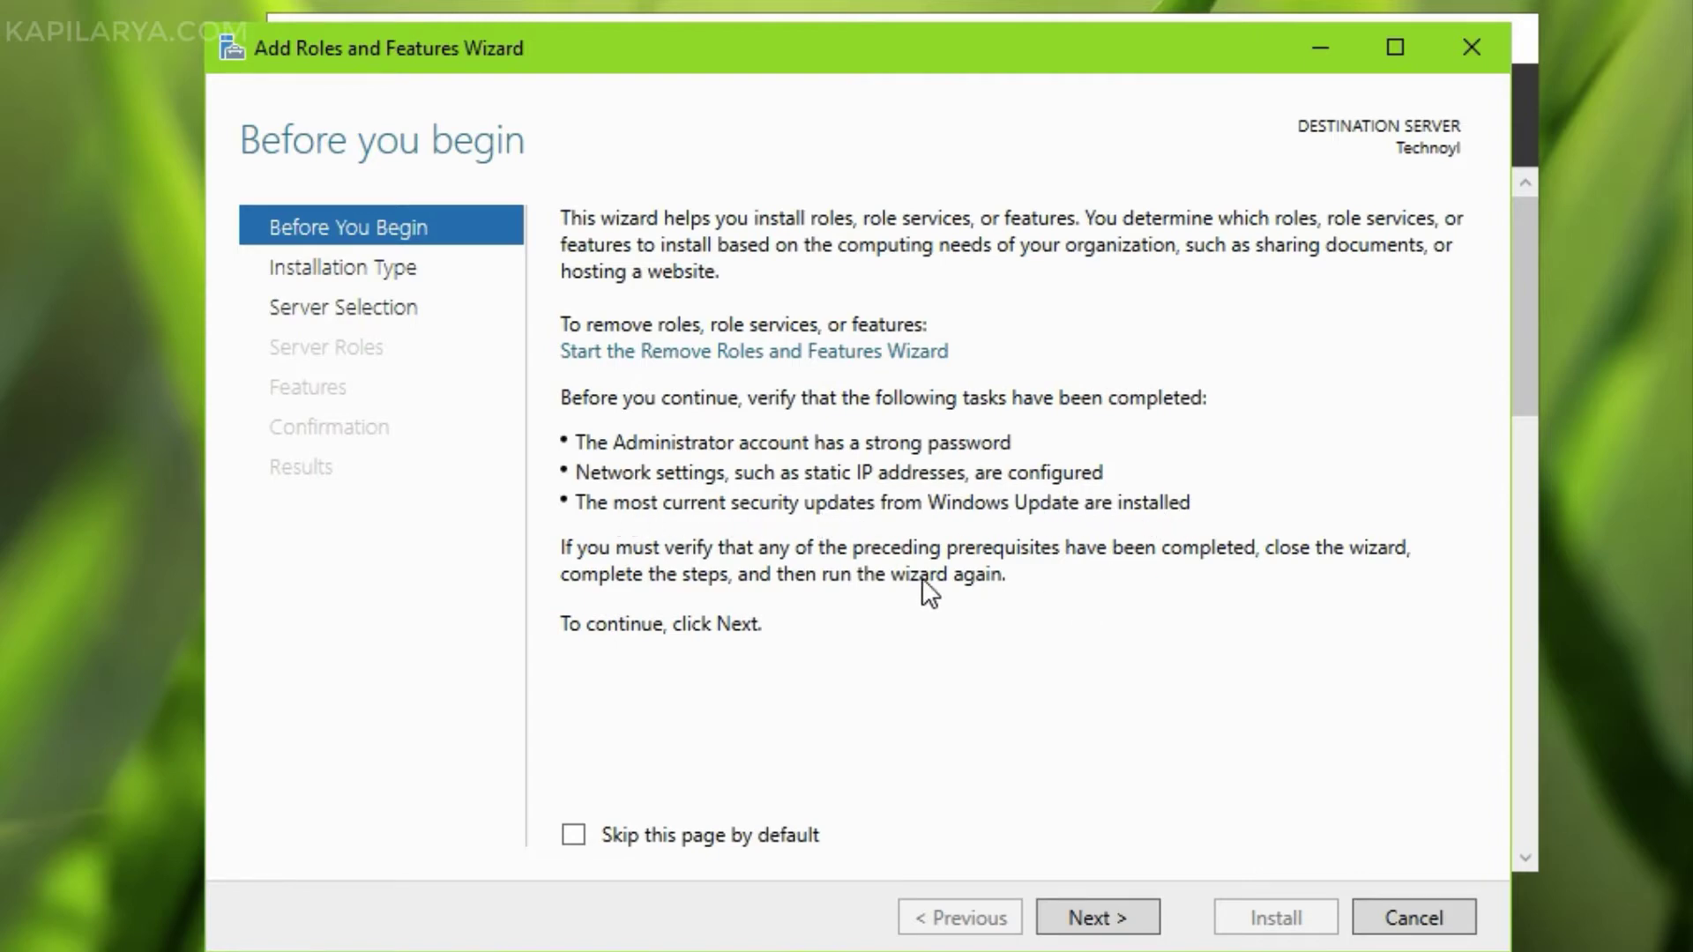
click(1064, 918)
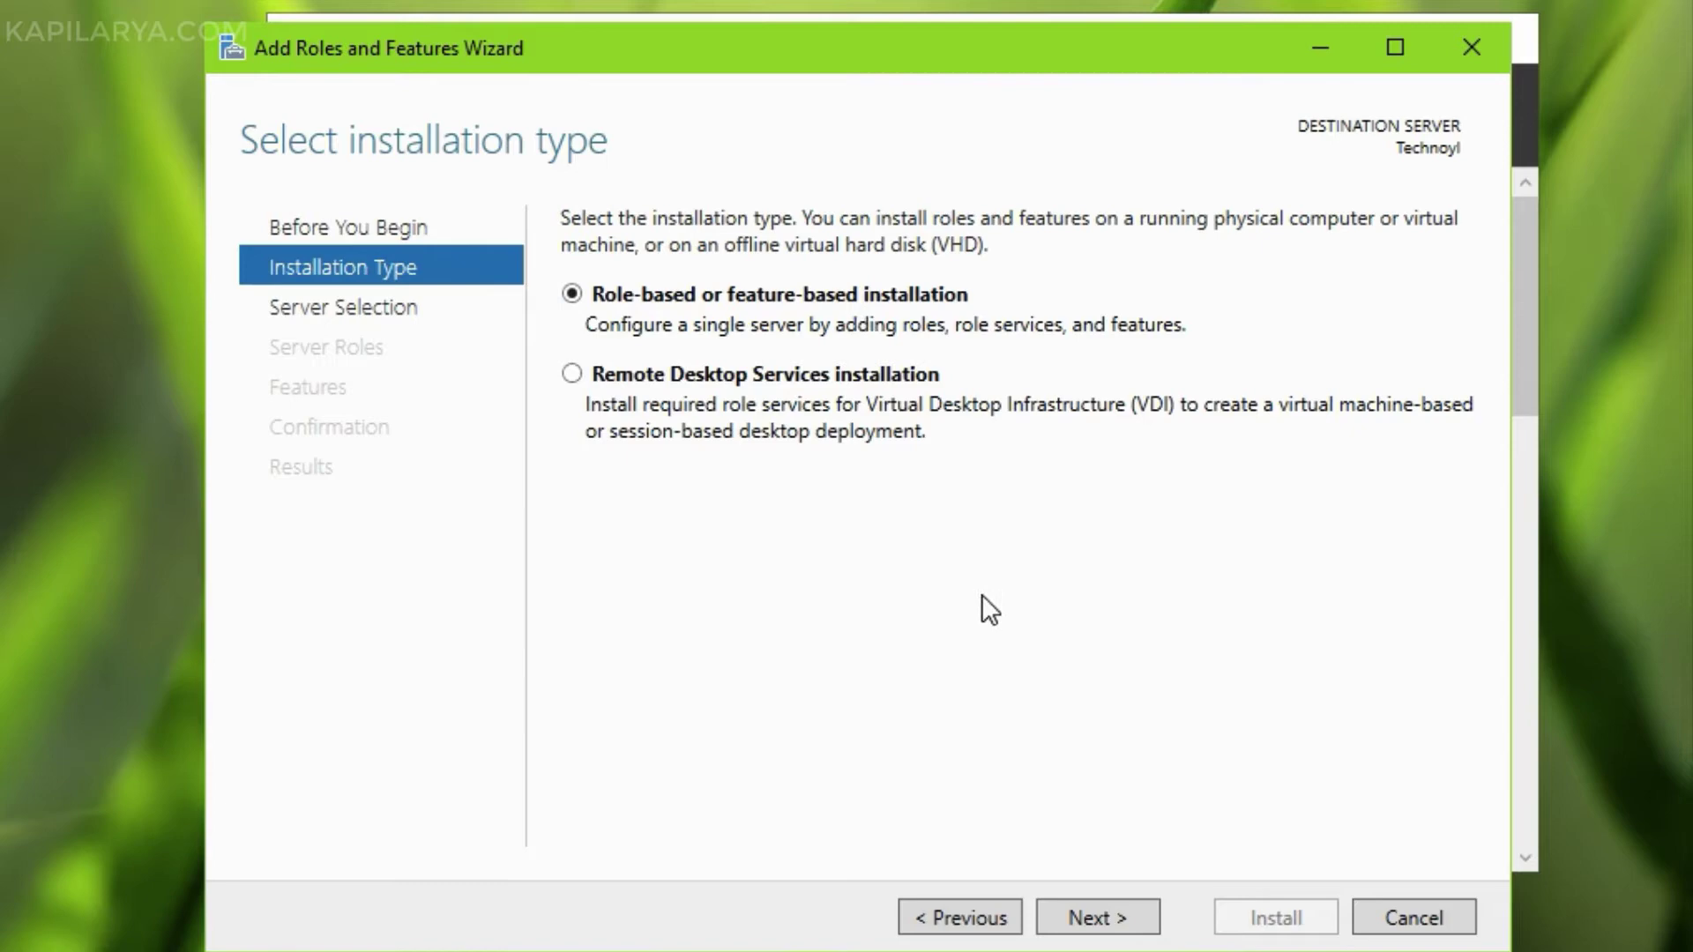
click(1057, 918)
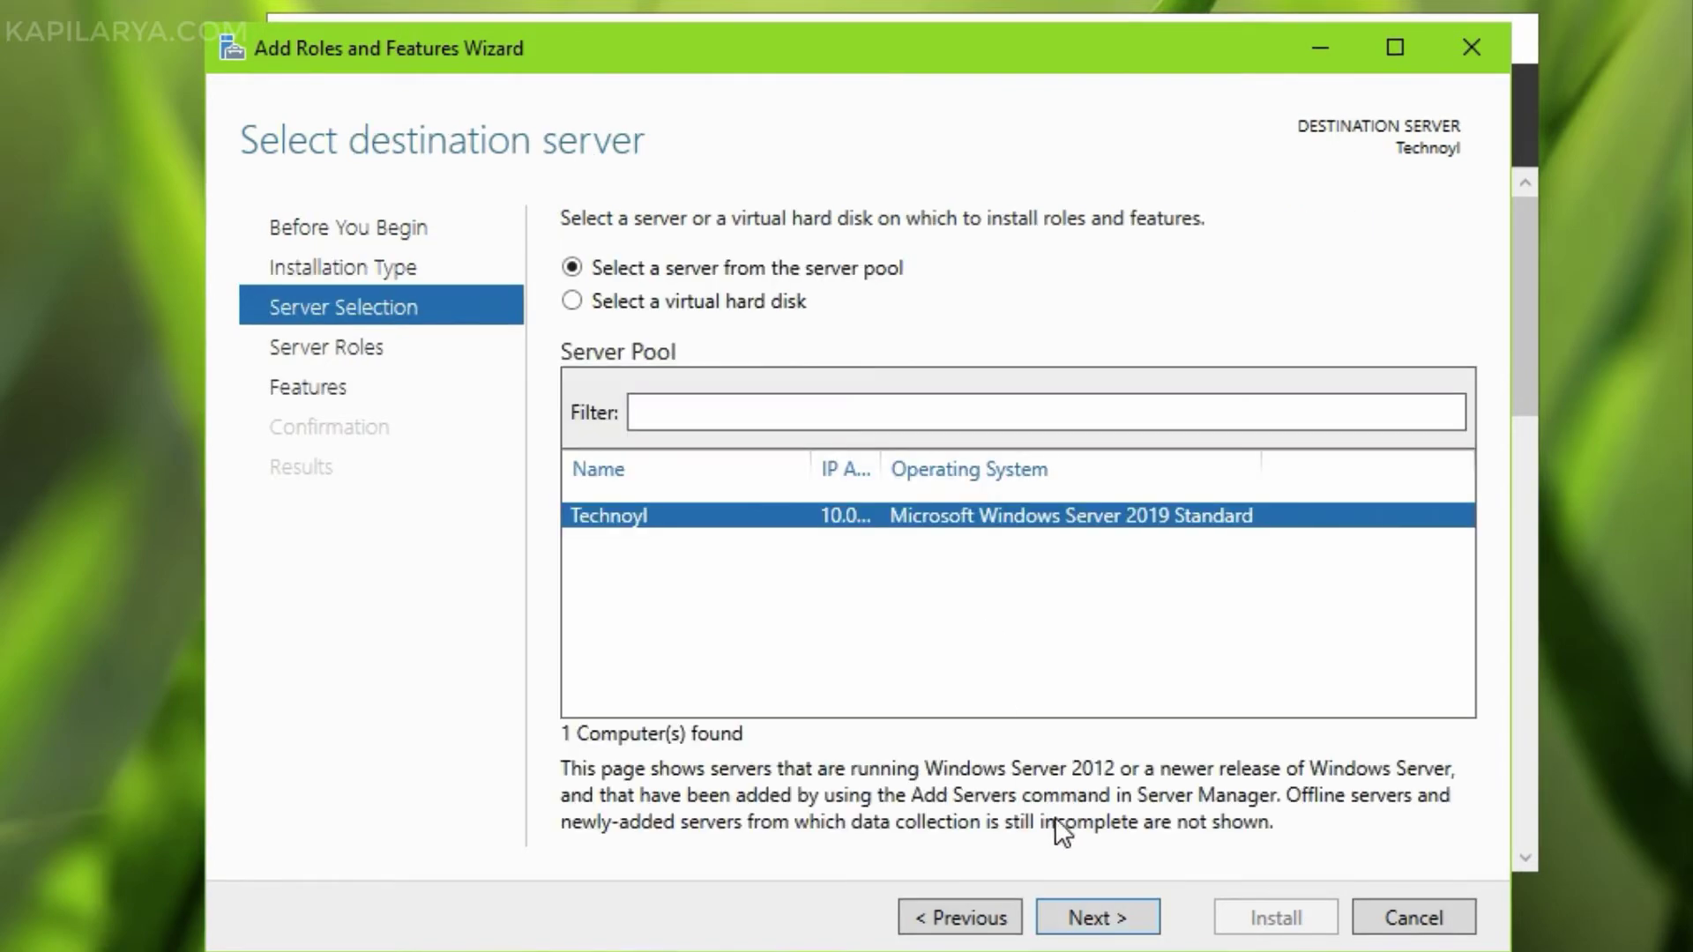
click(1054, 917)
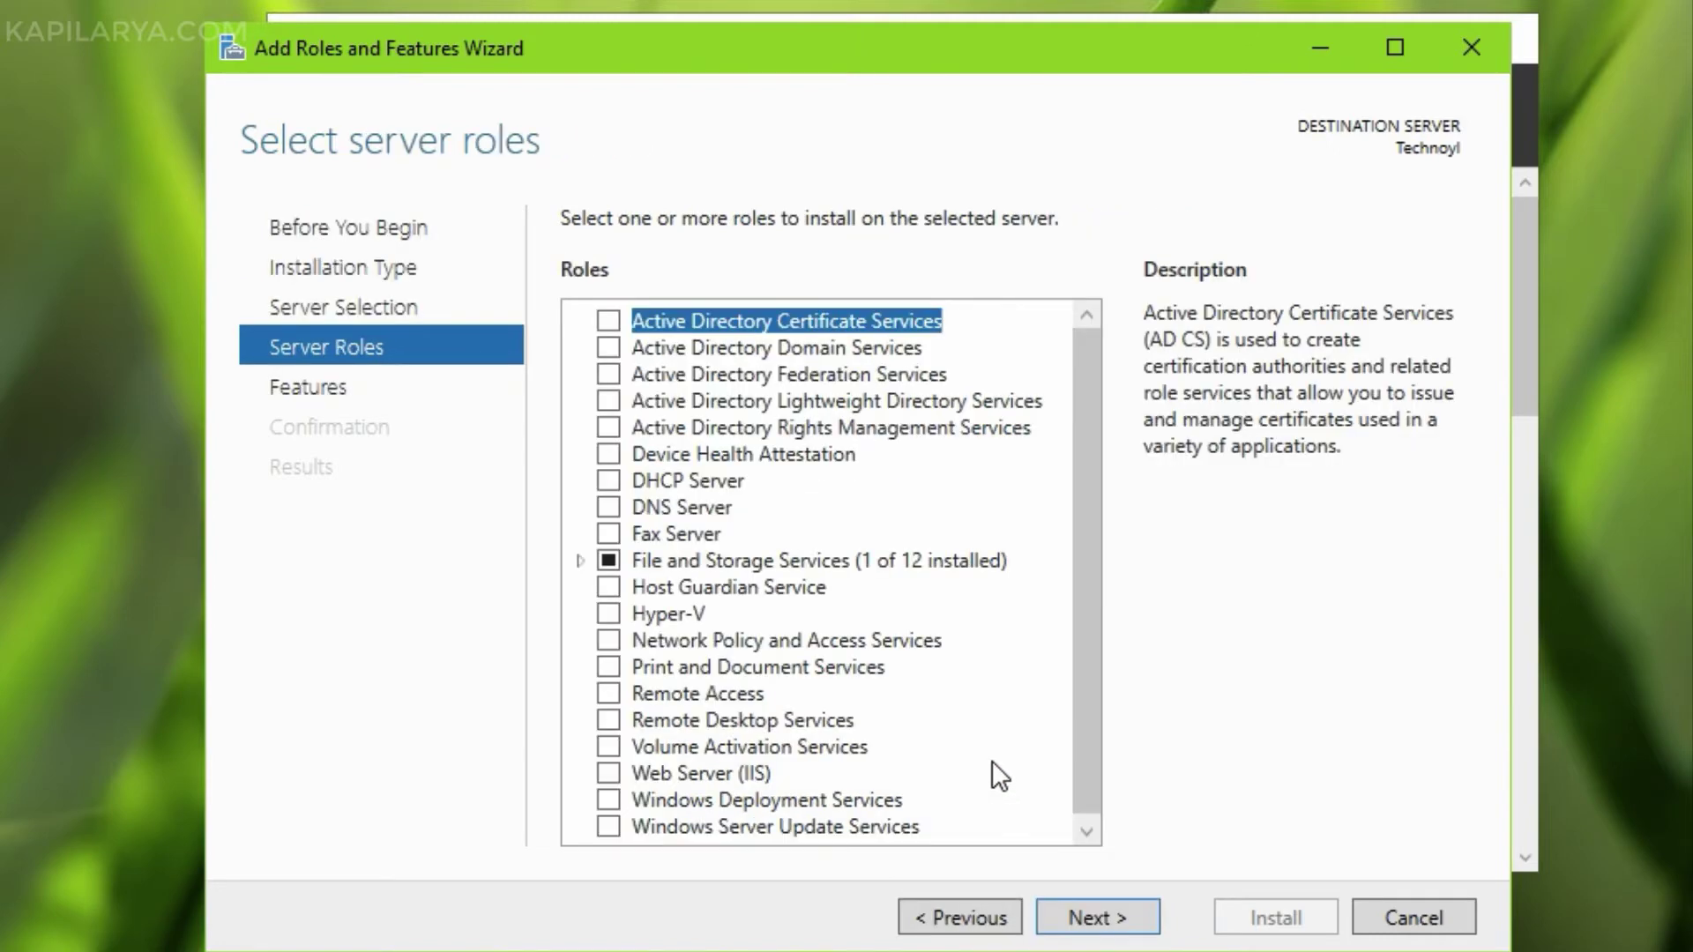
Check Active Directory Domain Services and accept its required management features
click(689, 355)
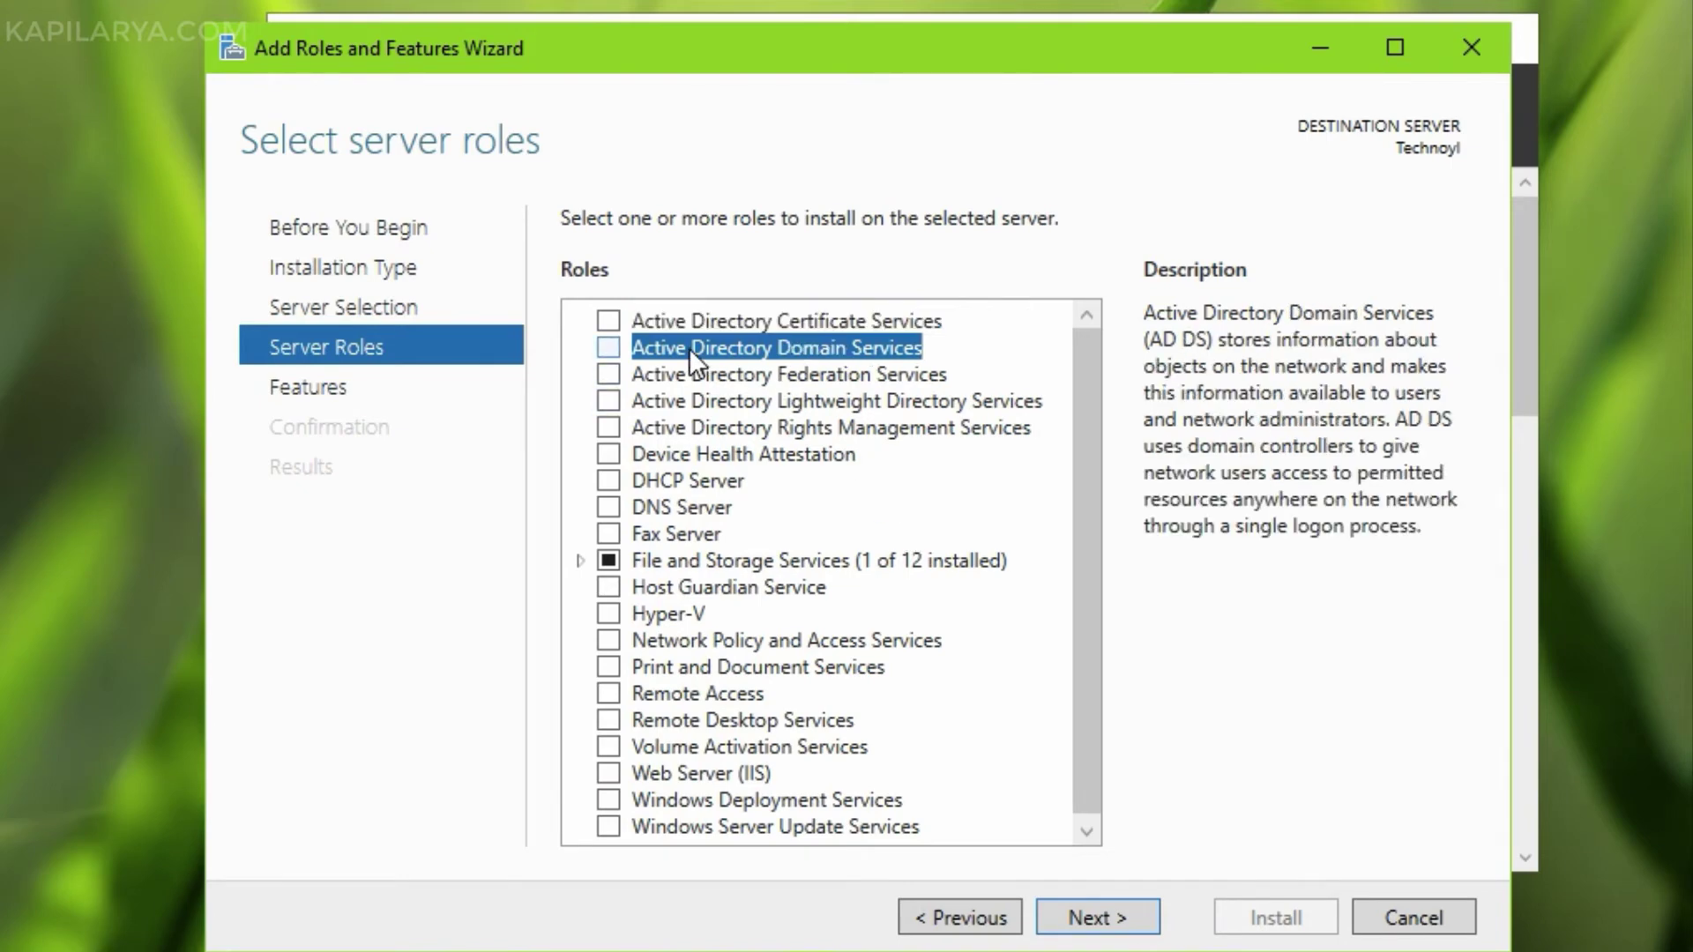
click(610, 346)
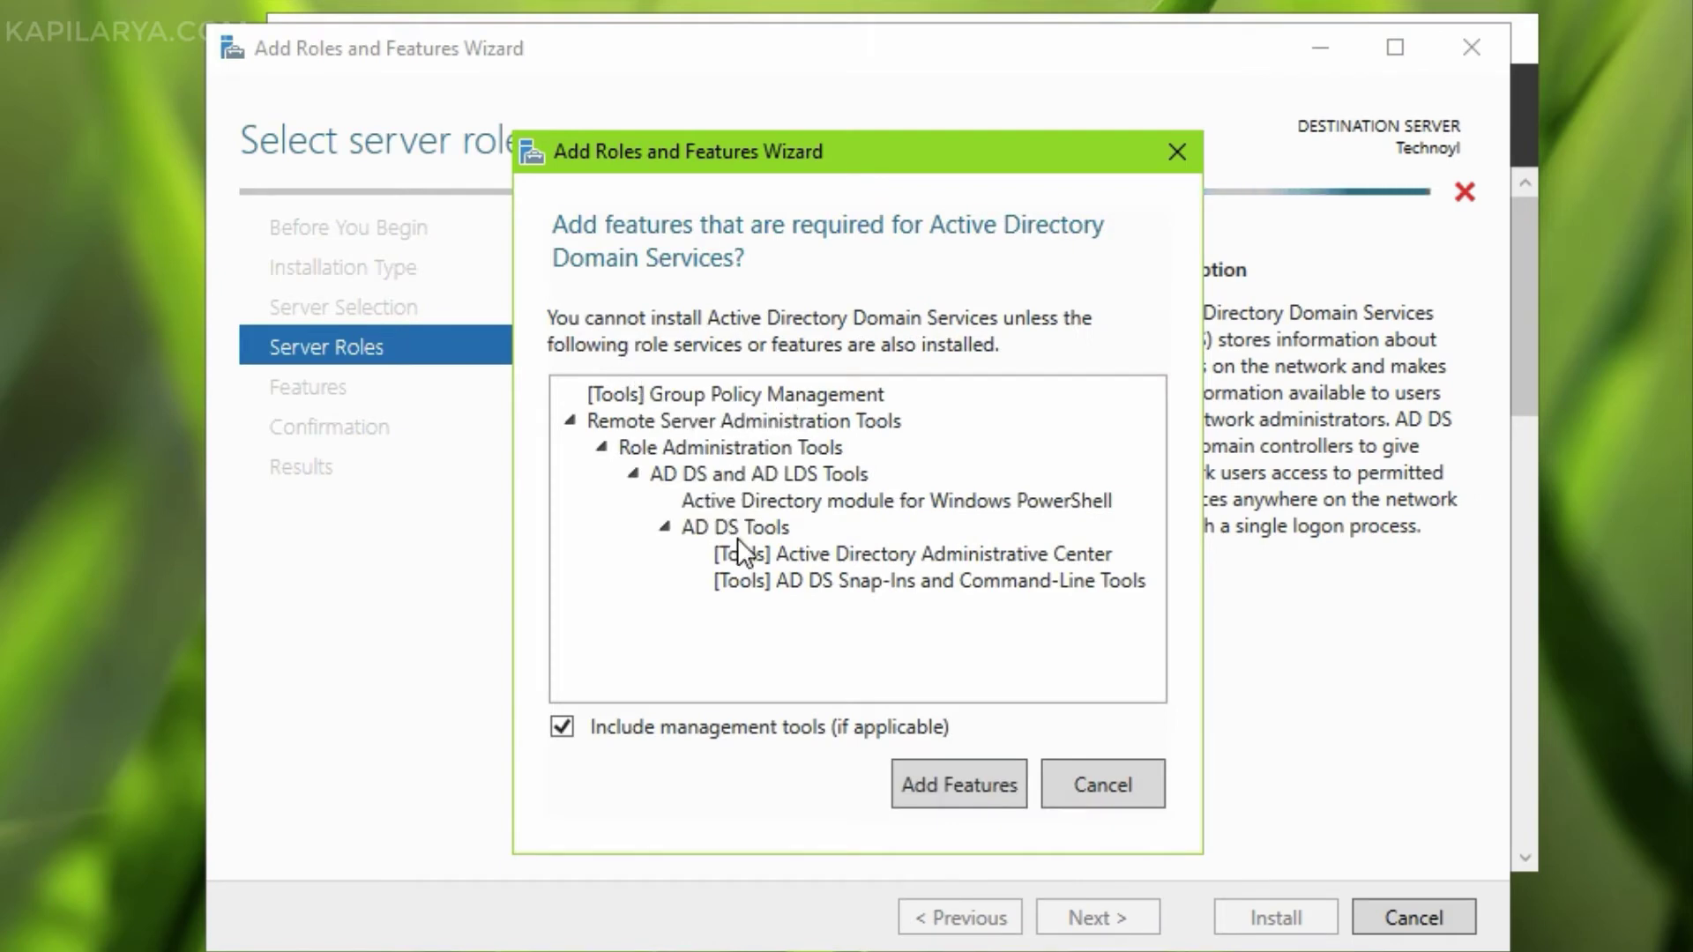
click(905, 797)
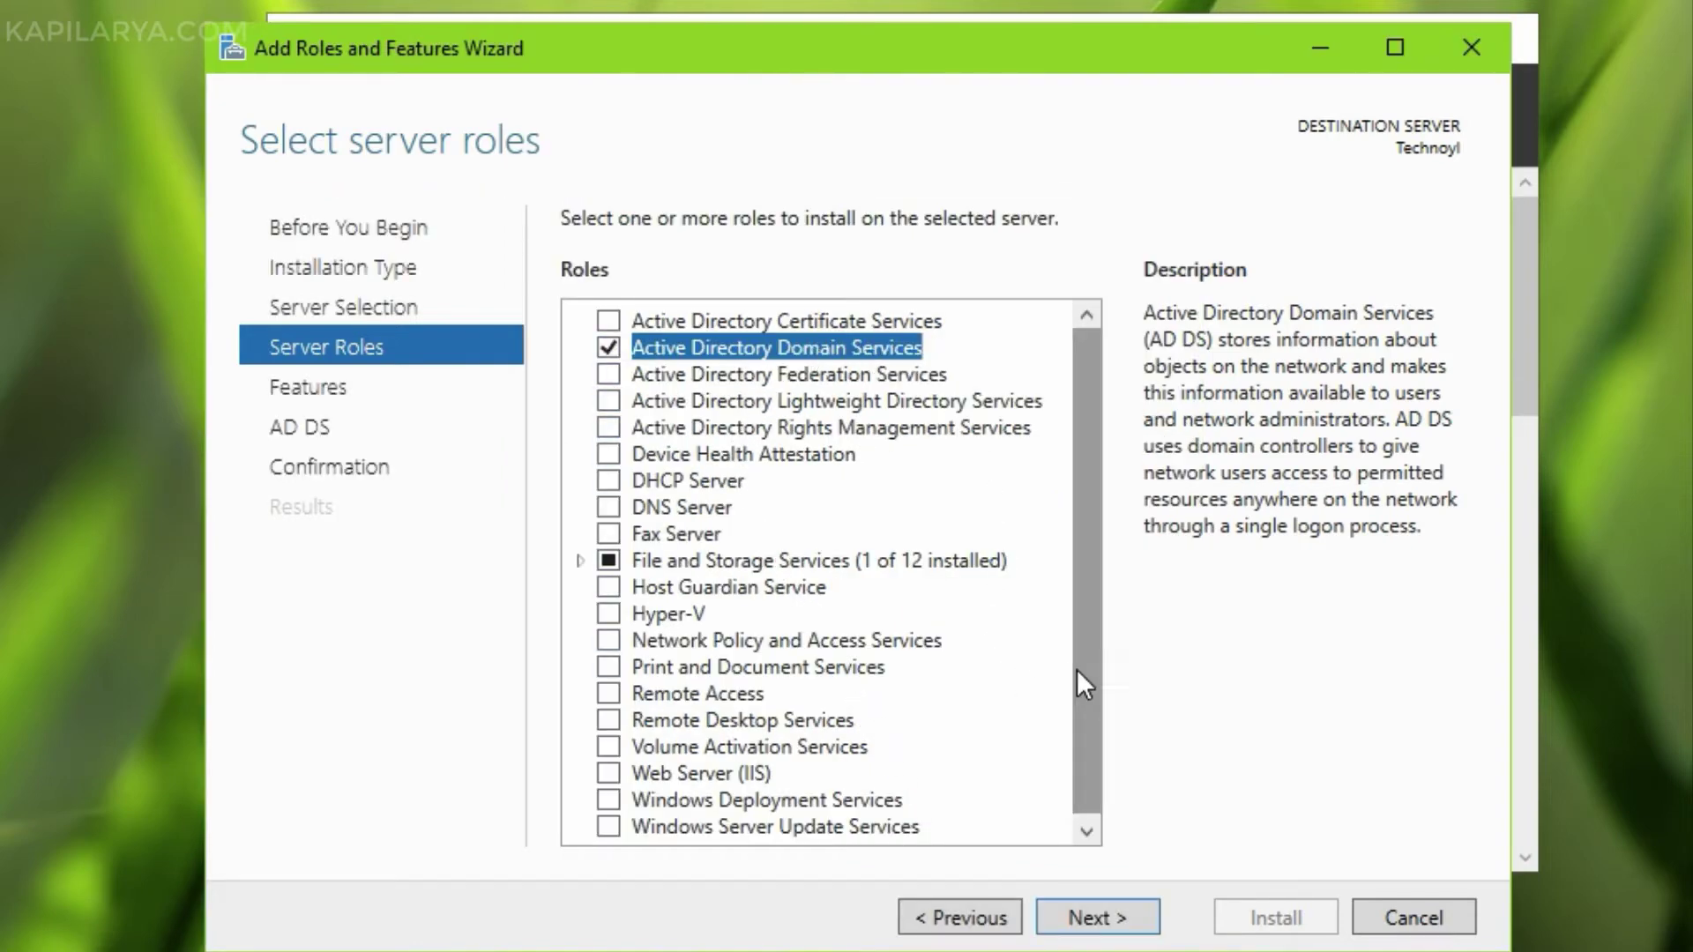
drag(1077, 608, 1077, 694)
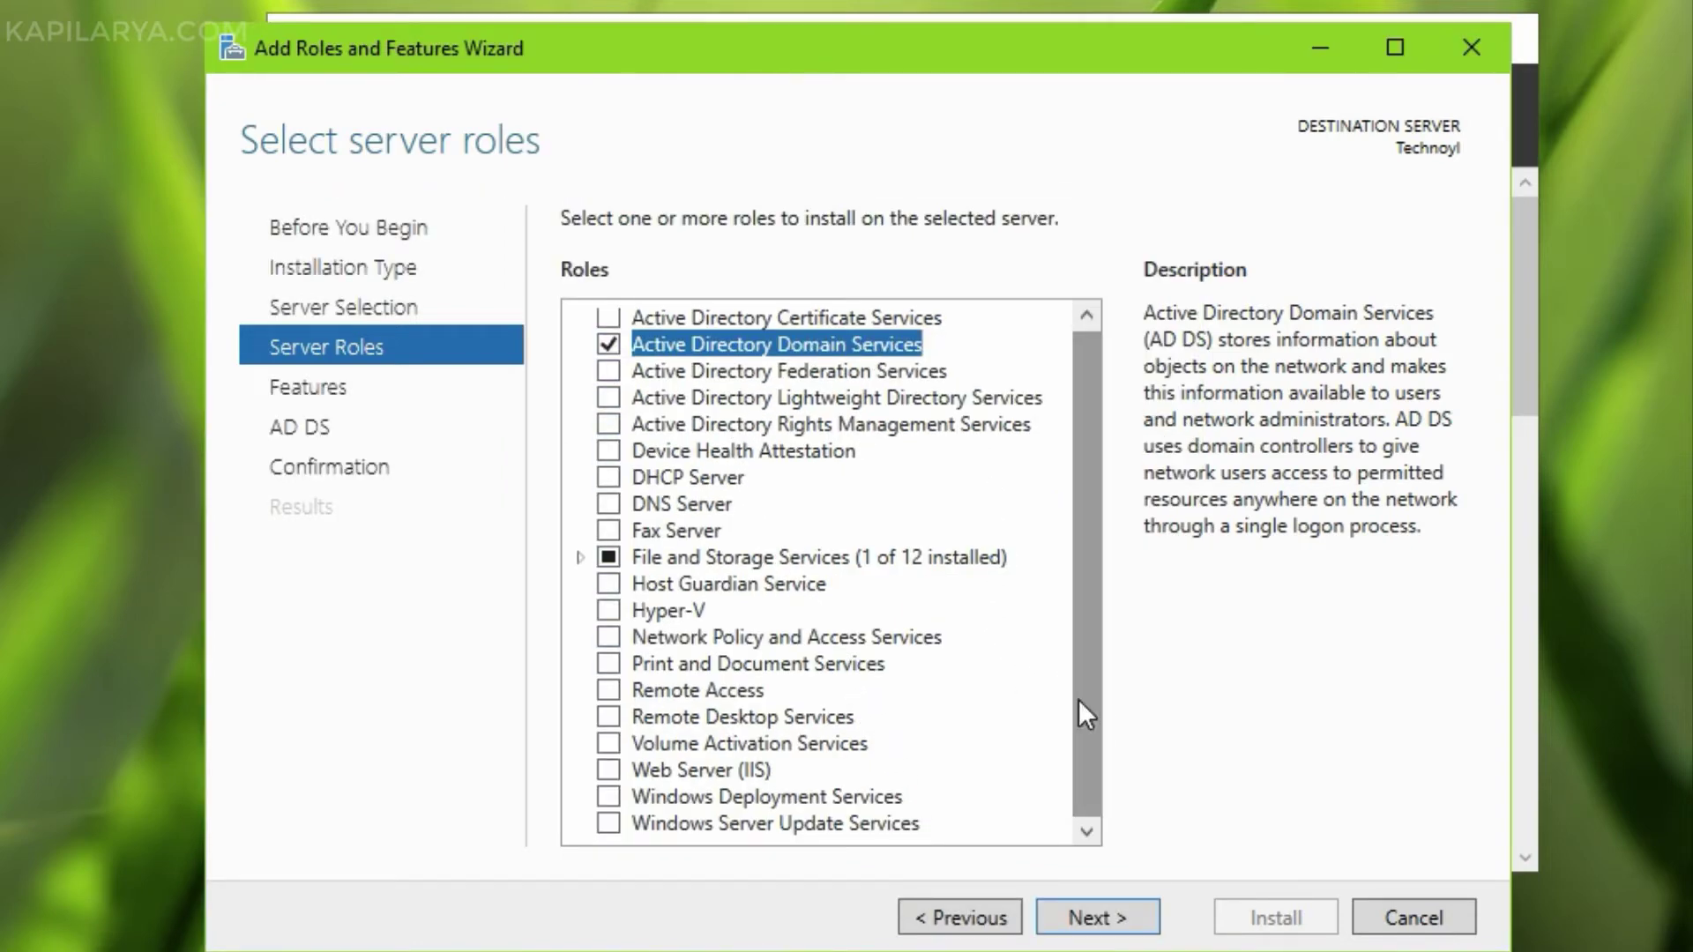
Keep the default features including Group Policy Management and continue past the AD DS information page
click(1062, 926)
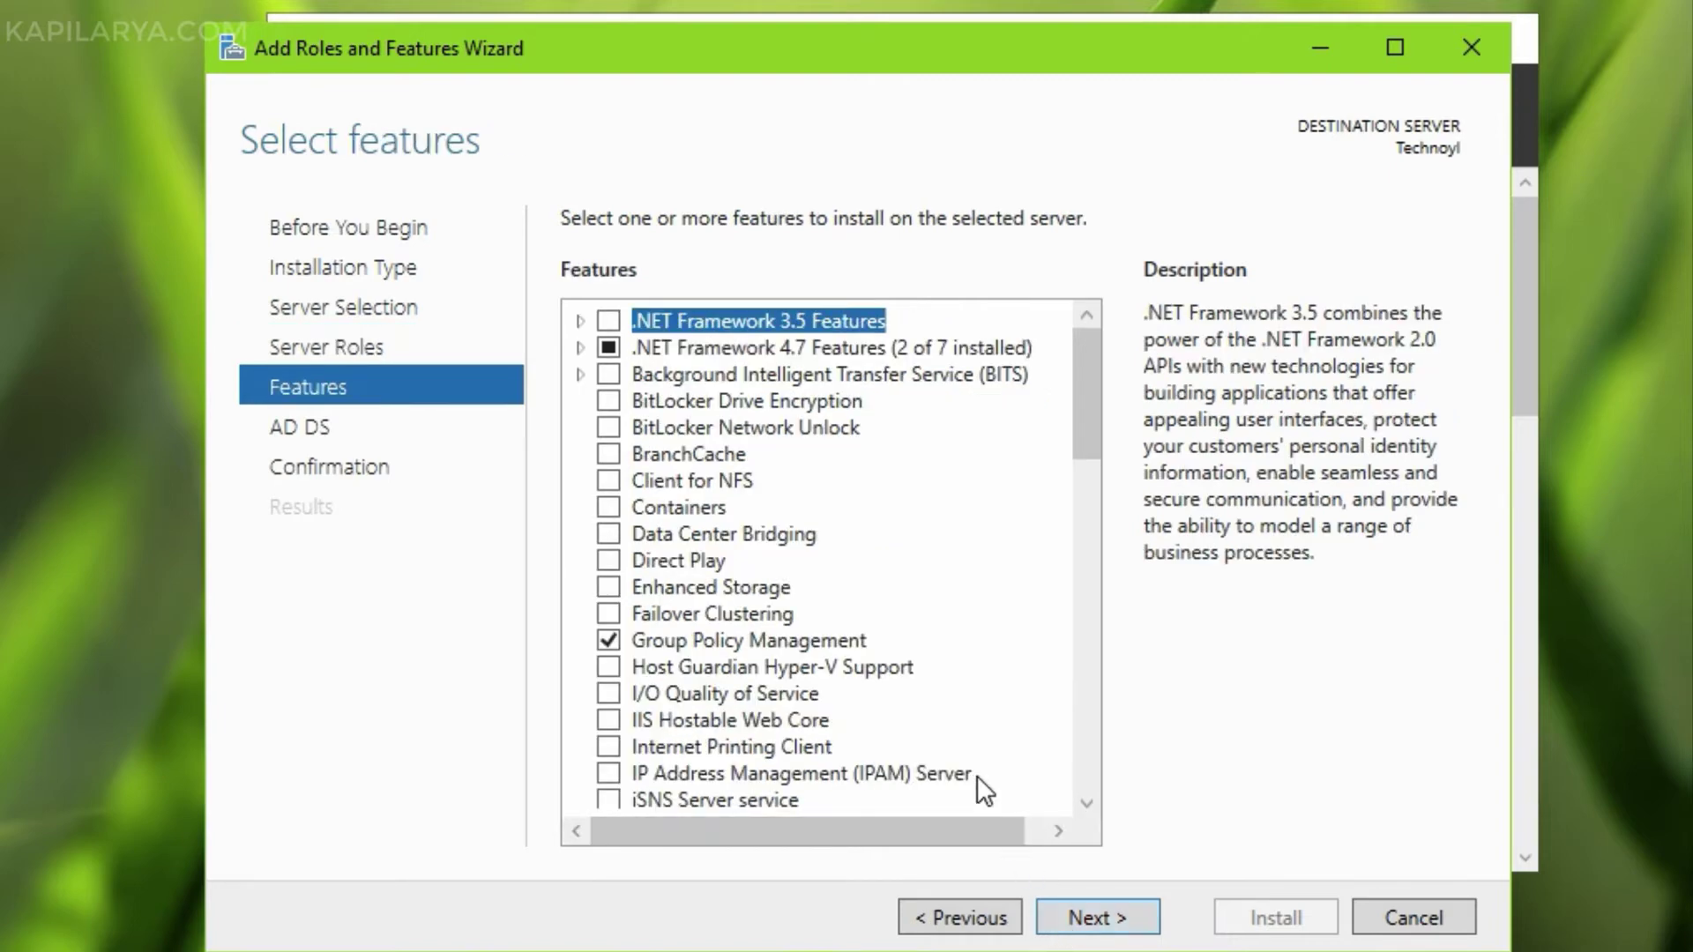
click(753, 637)
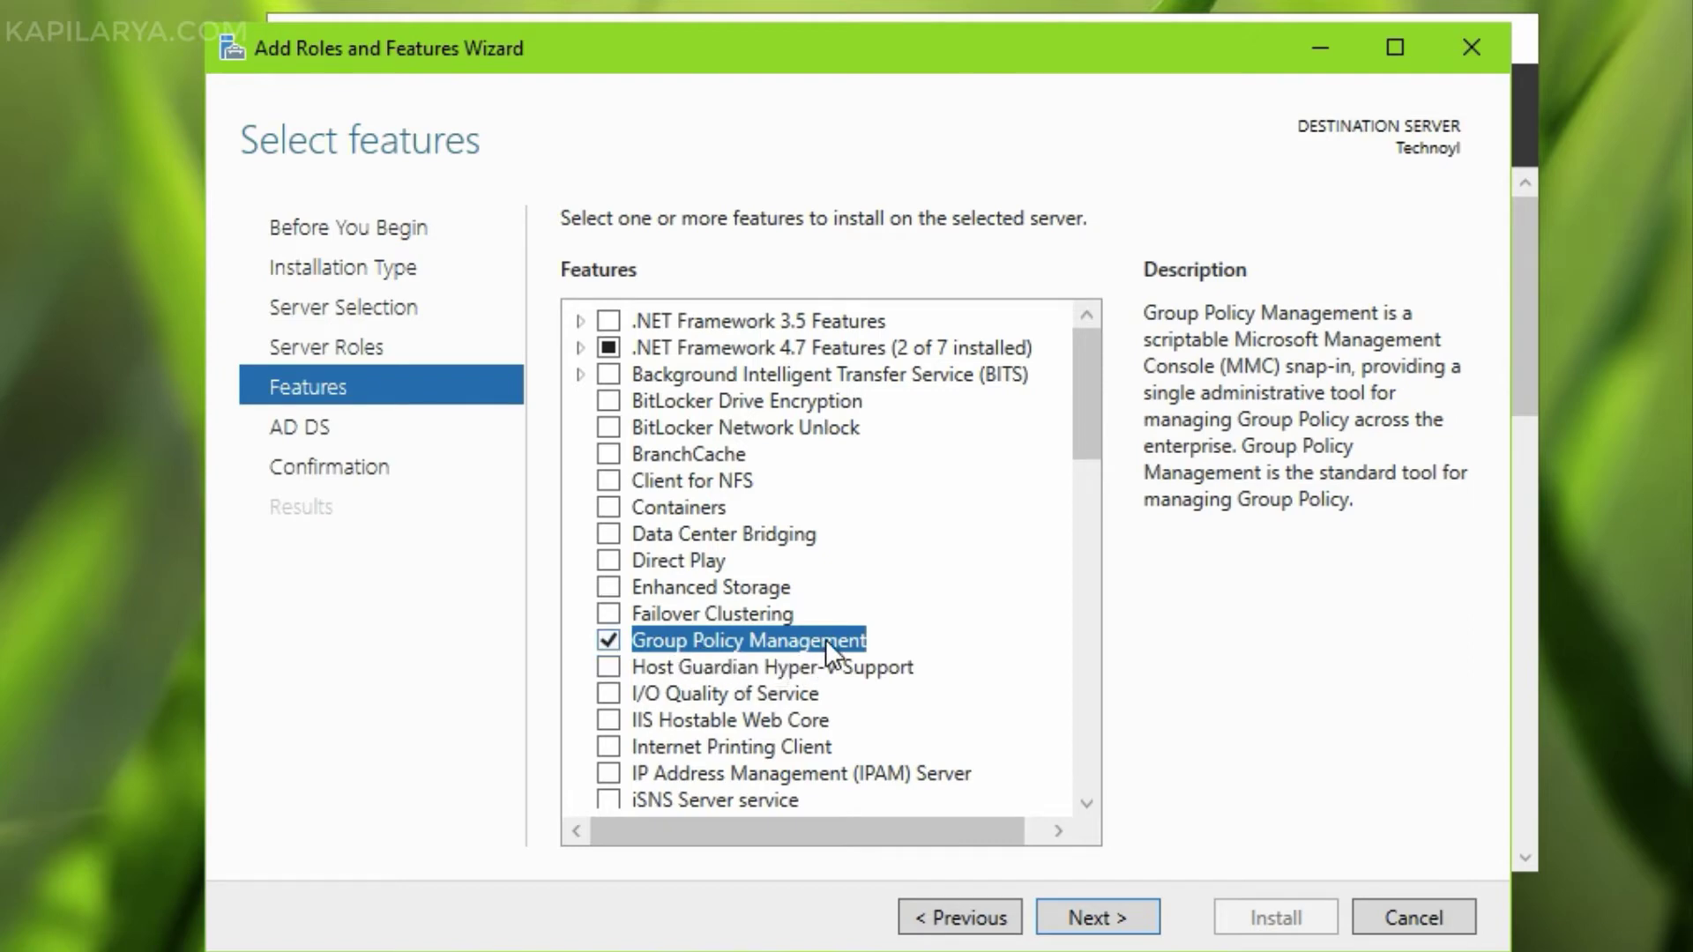
click(1067, 918)
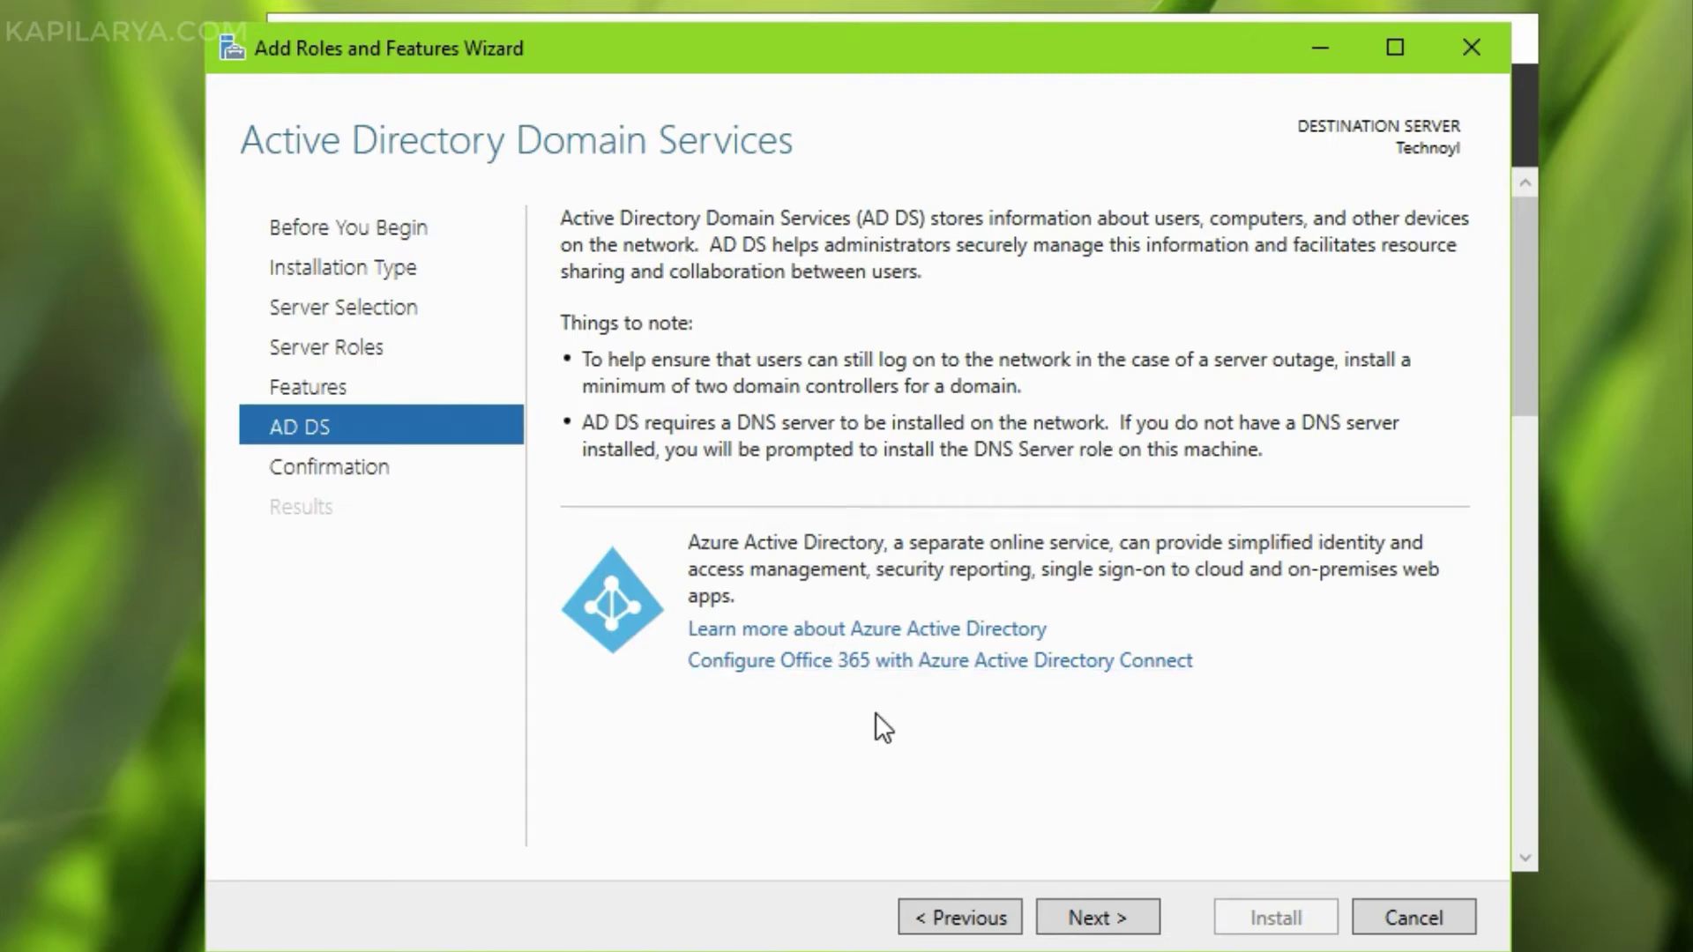
click(1052, 914)
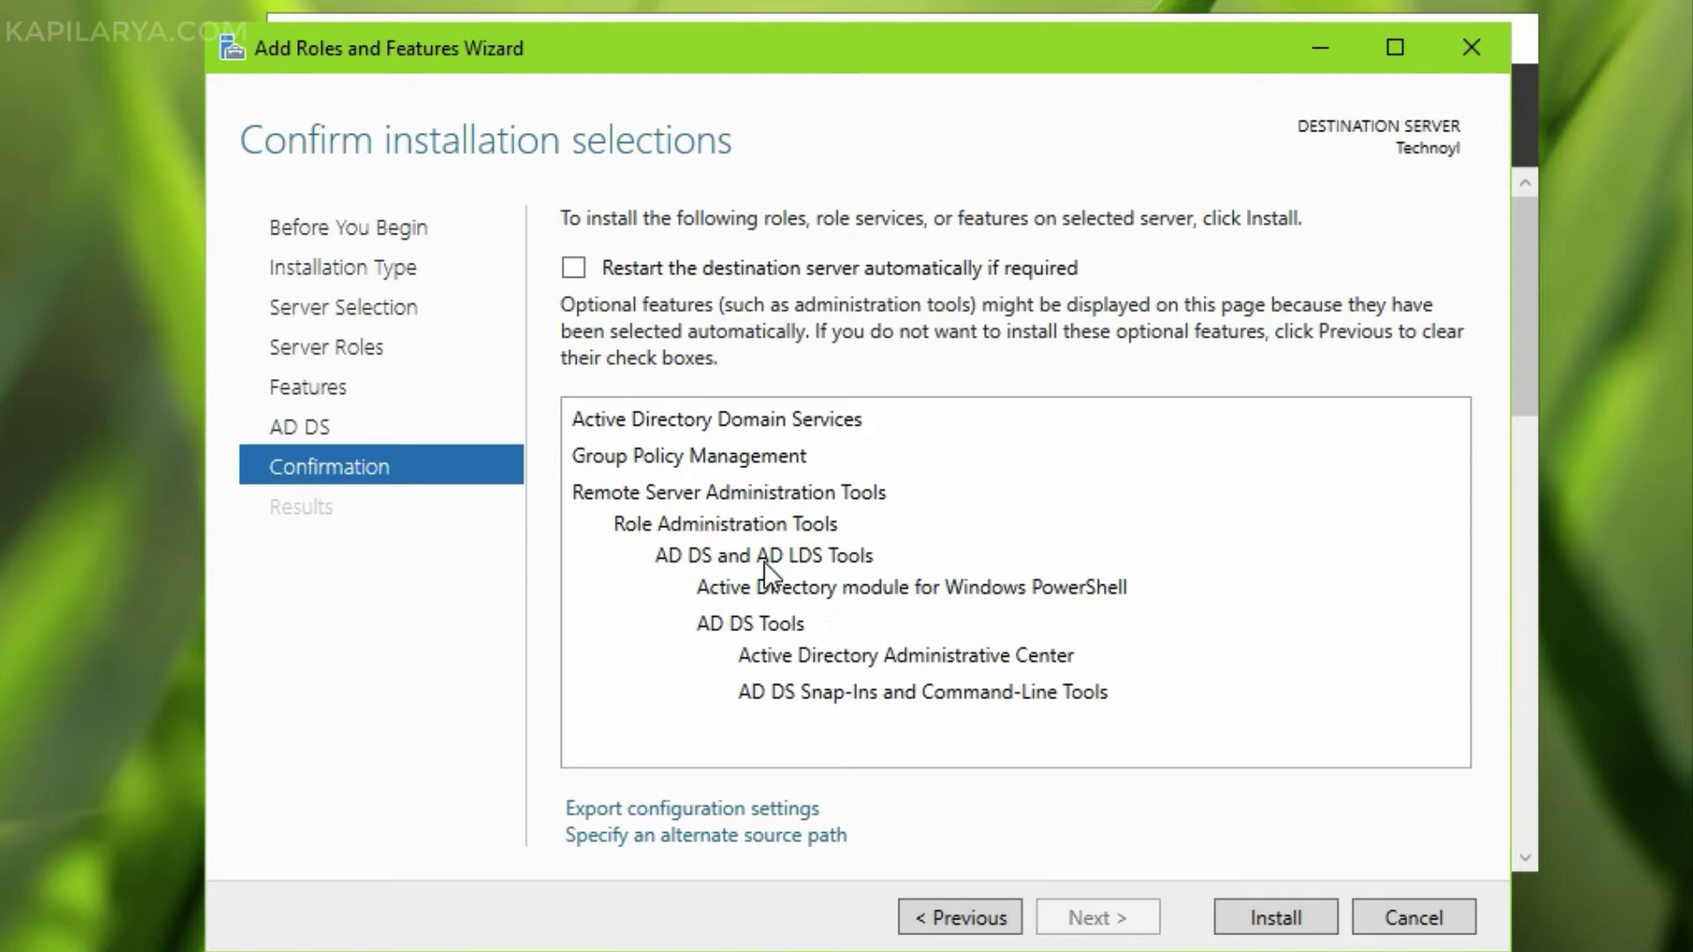
Install Active Directory Domain Services and its tools on Technoyl until installation succeeds
click(1229, 922)
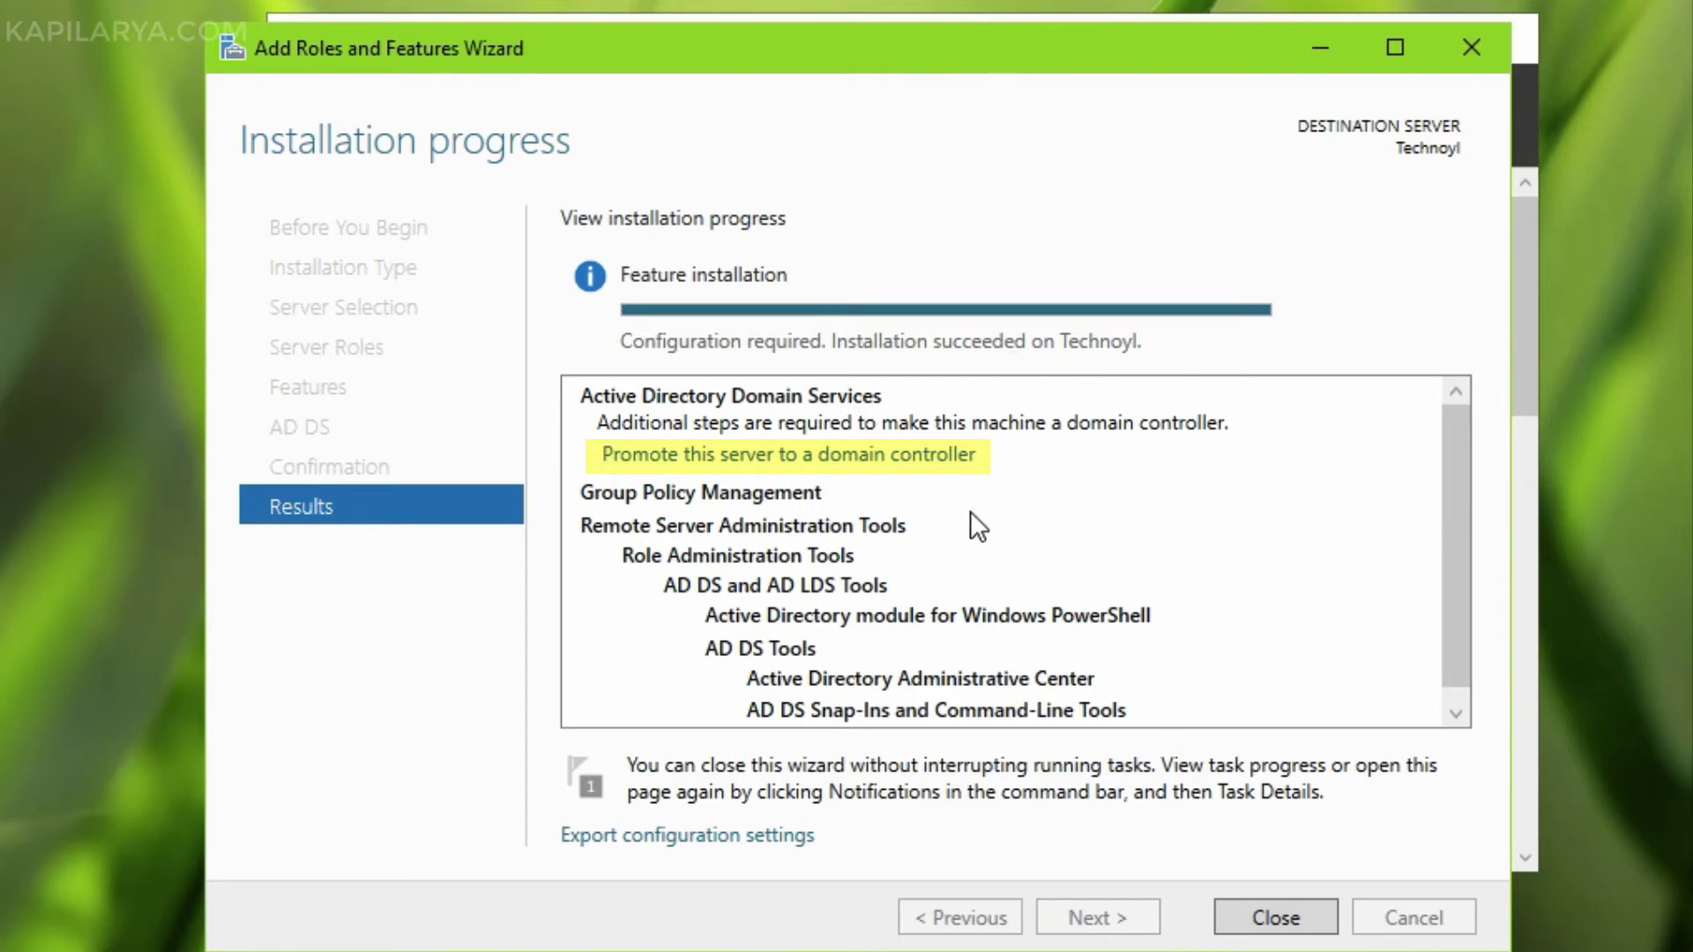
Promote the server to a domain controller, adding a new forest with root domain kapilarya.com
click(658, 450)
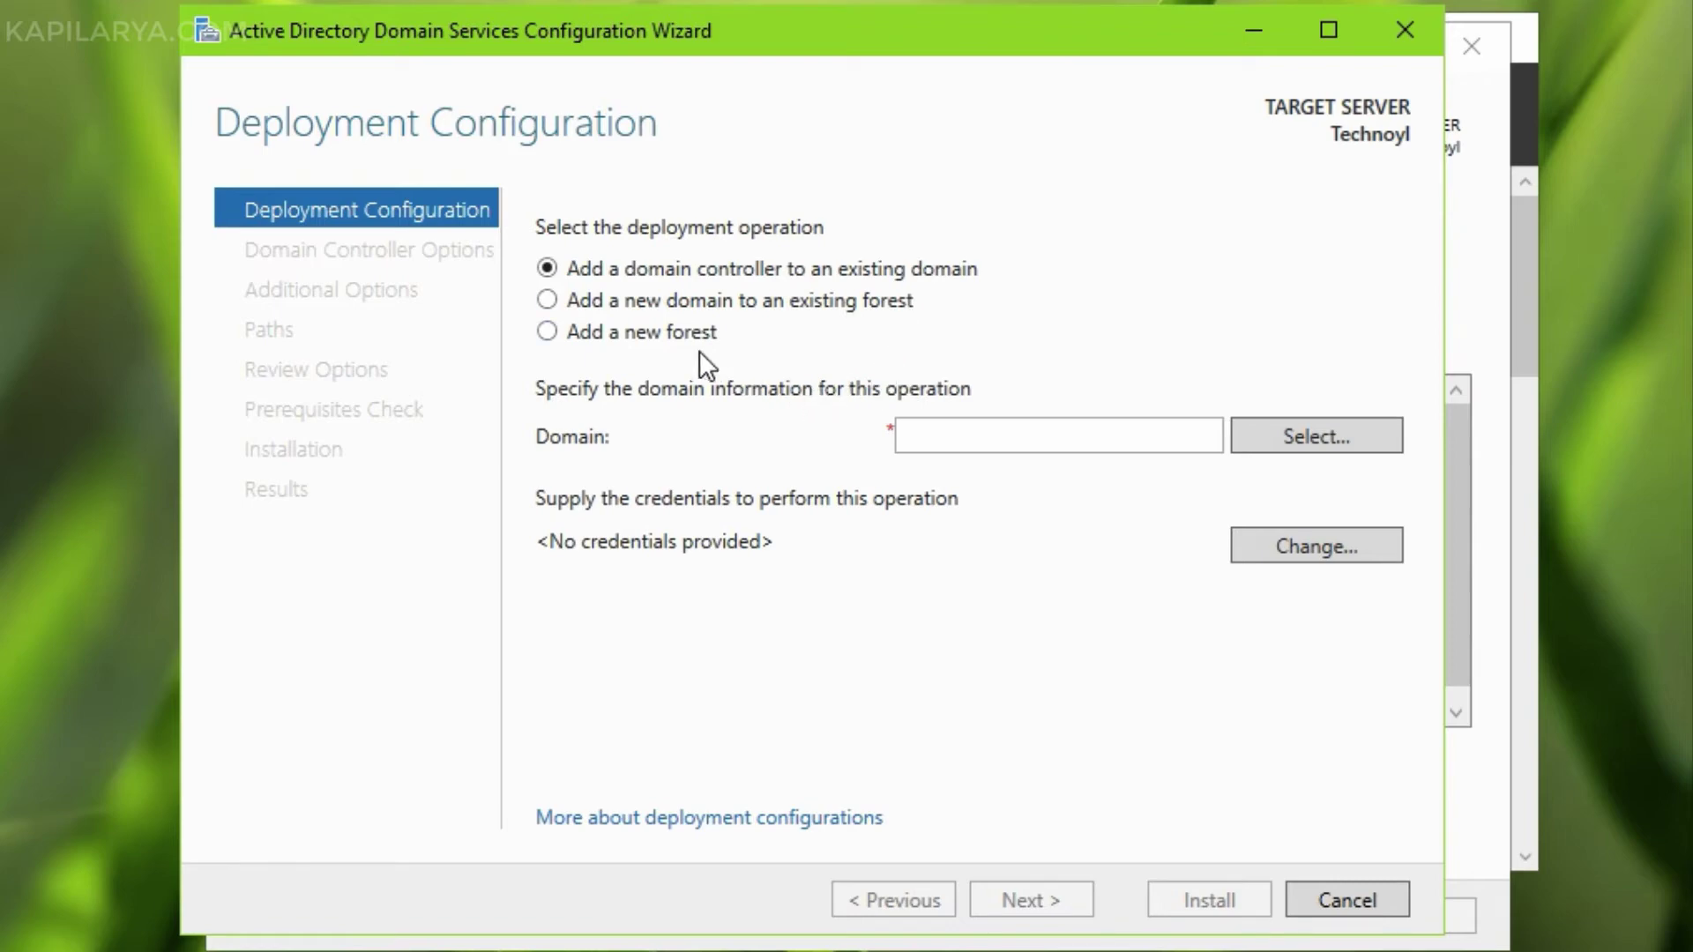
click(637, 331)
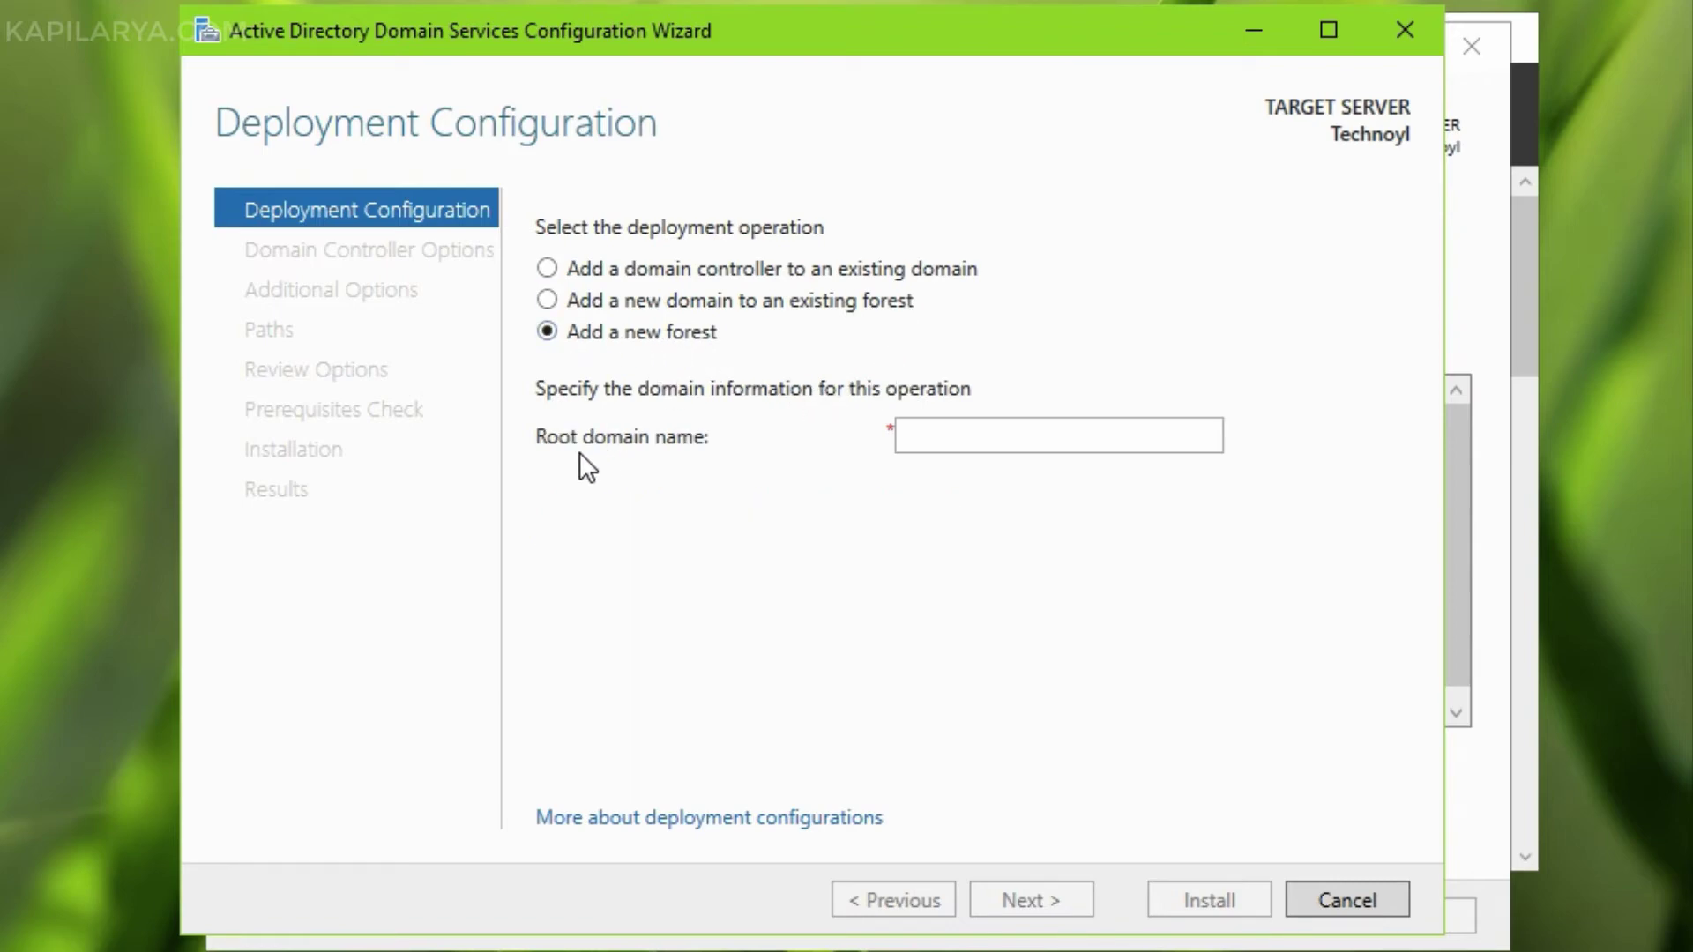
click(929, 437)
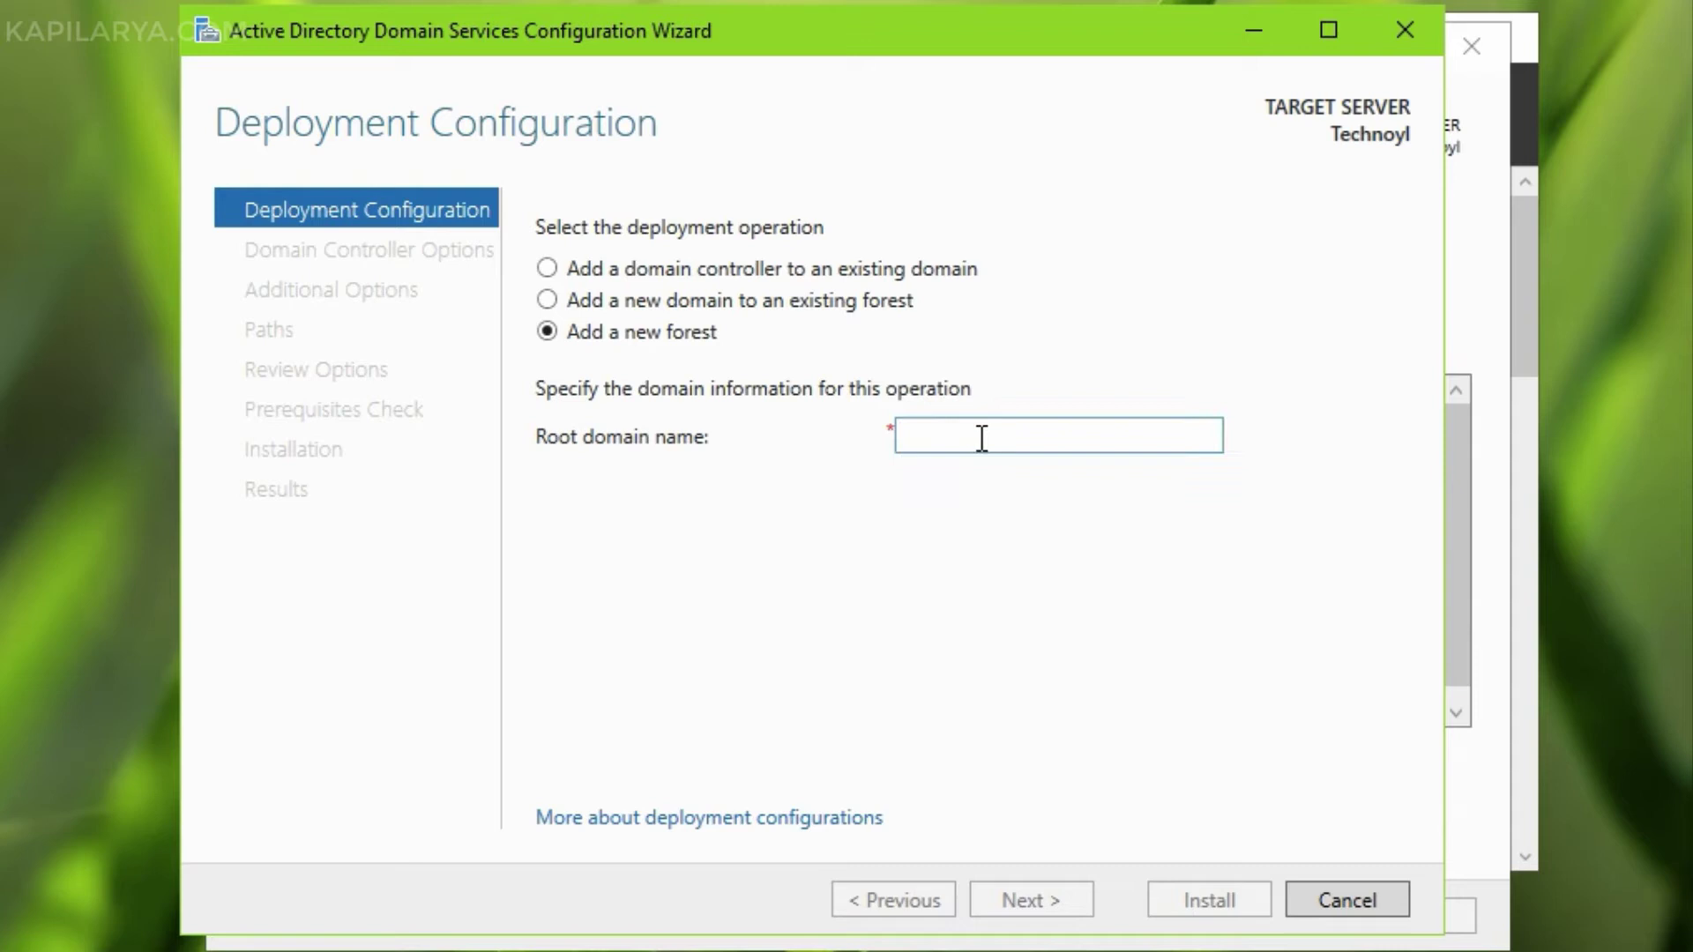
text(kap)
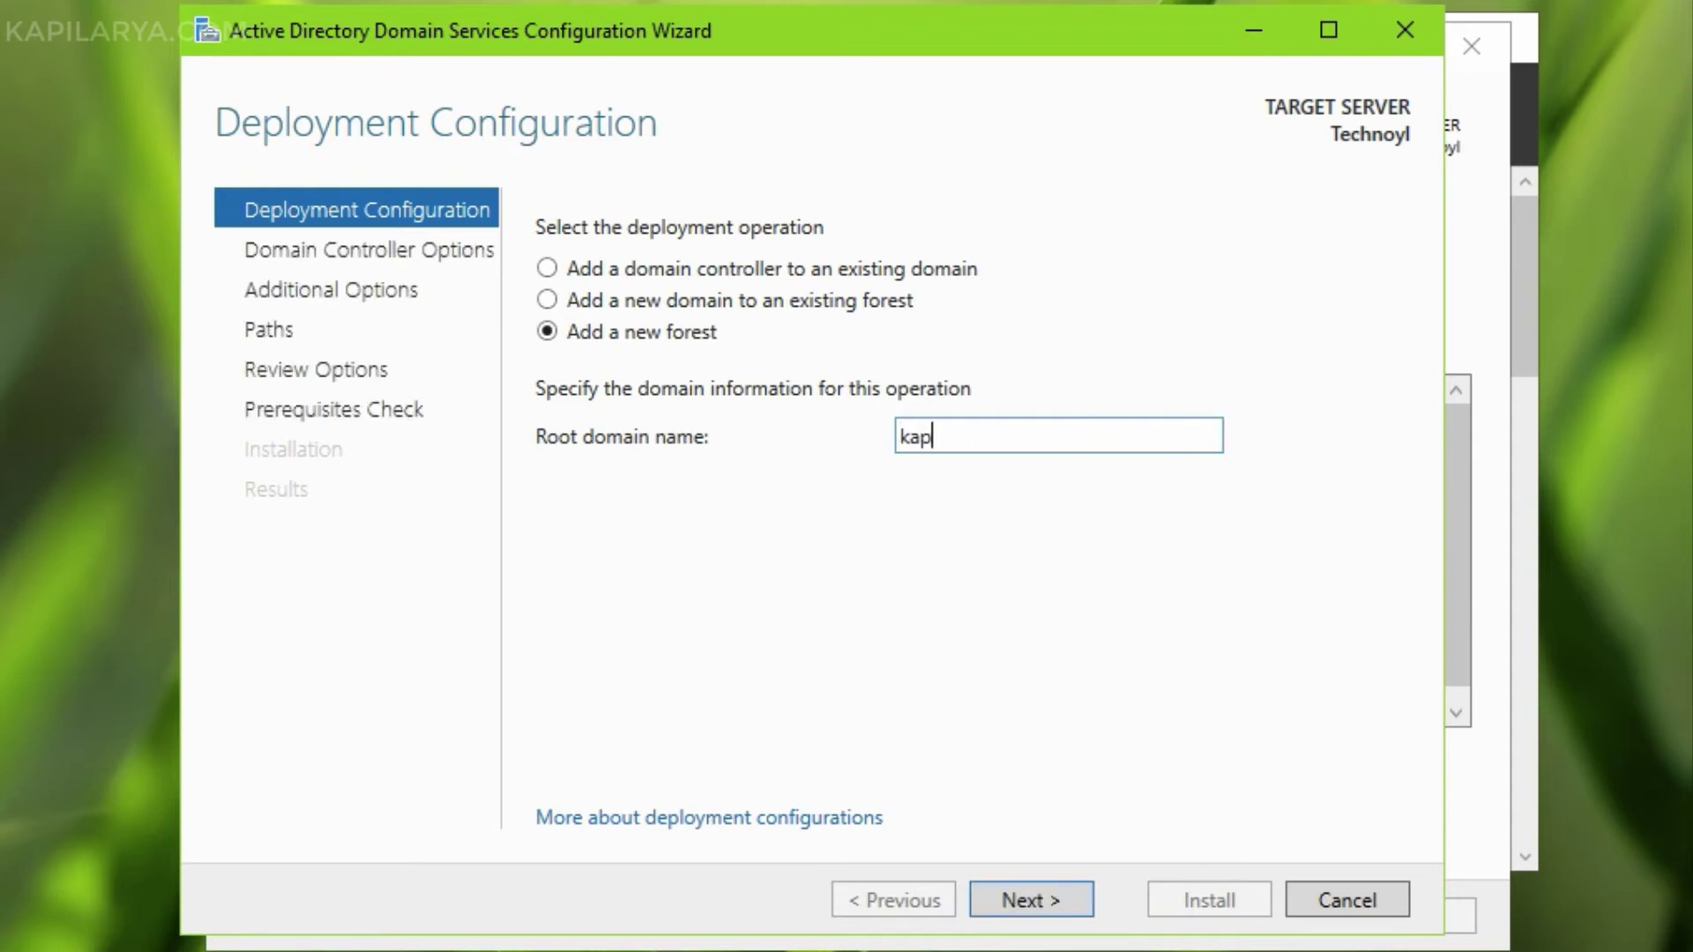
text(ilarya)
text(.com)
drag(1036, 436, 881, 451)
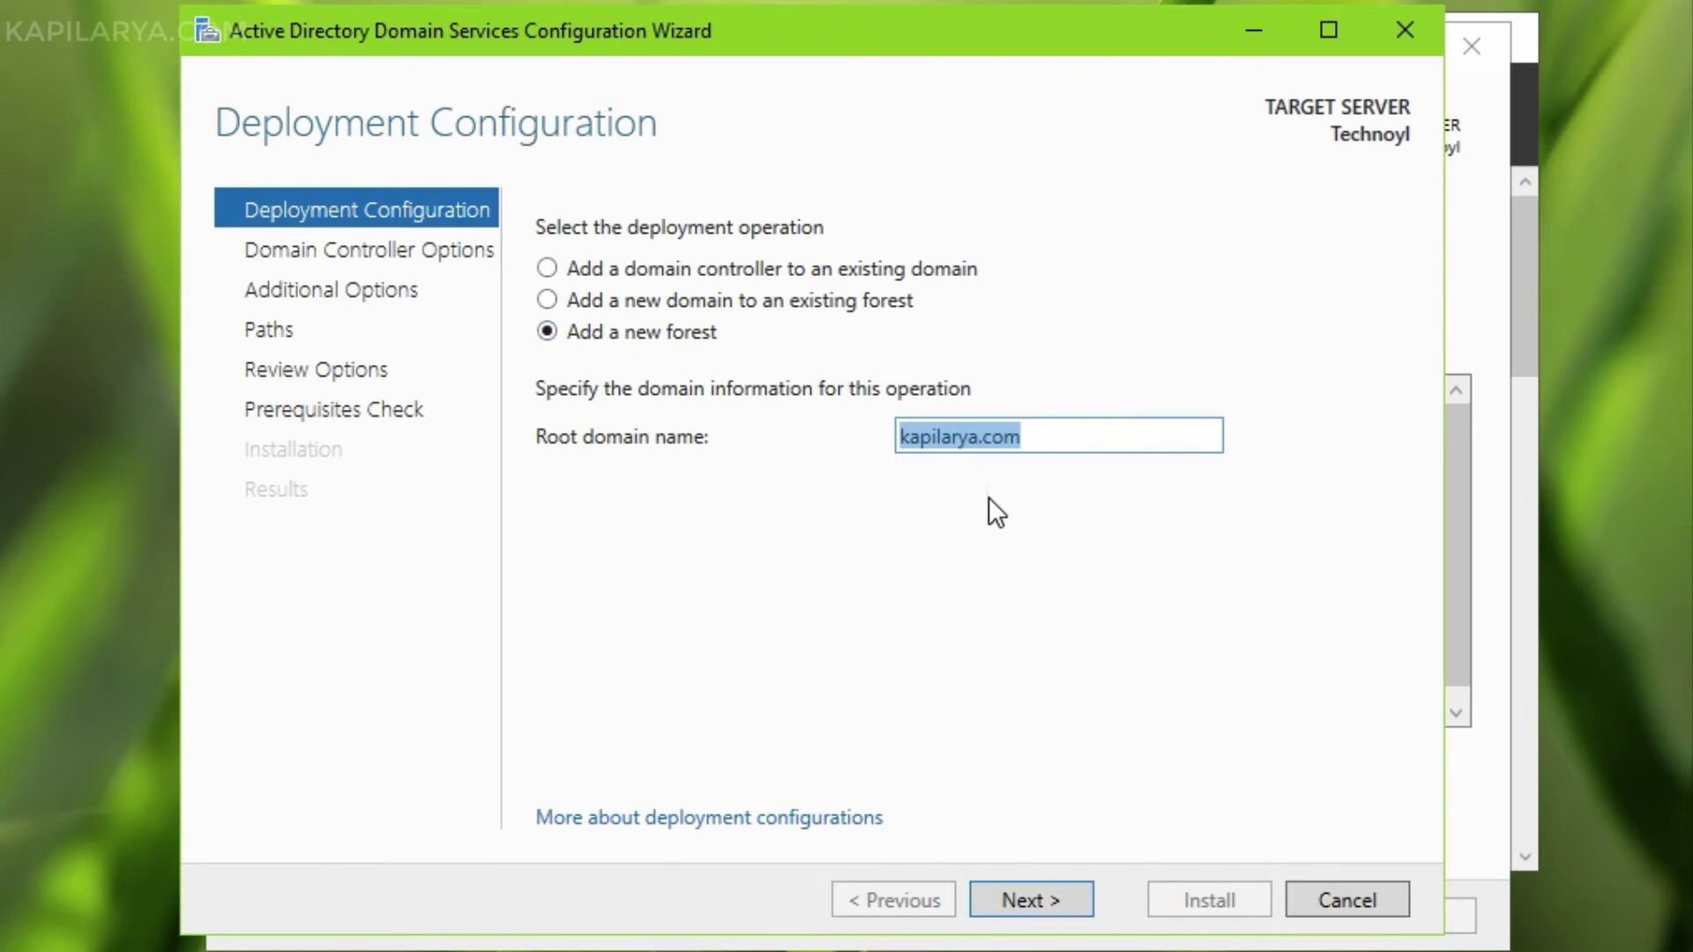
click(989, 907)
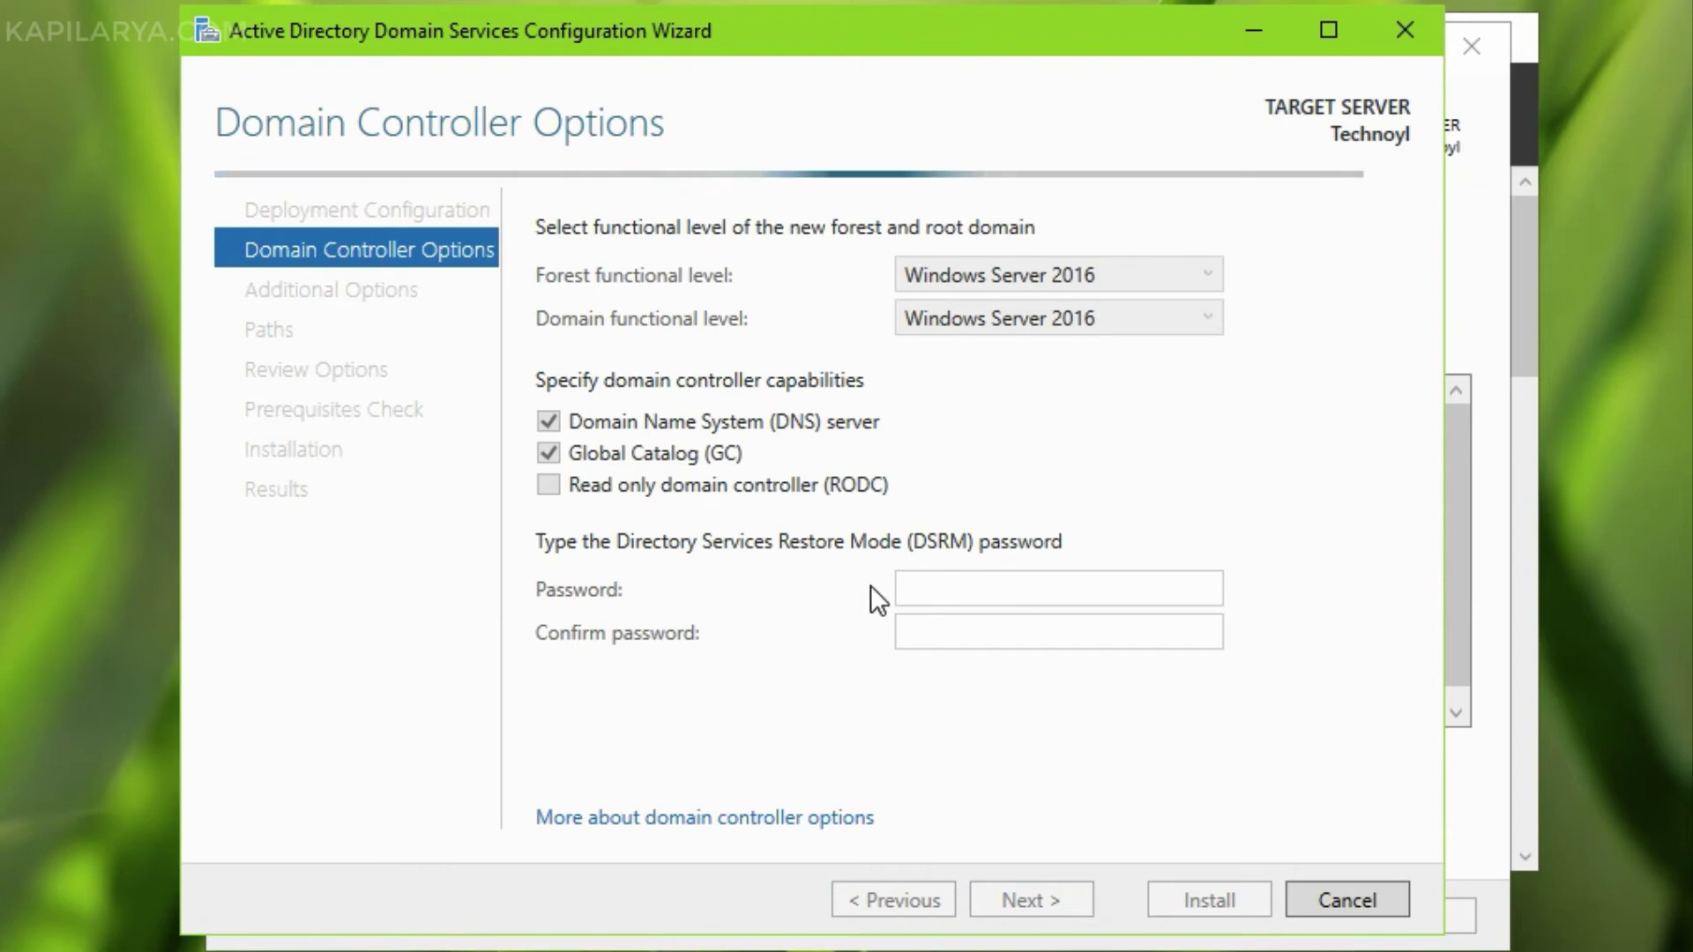
Enter and confirm the Directory Services Restore Mode password
click(943, 583)
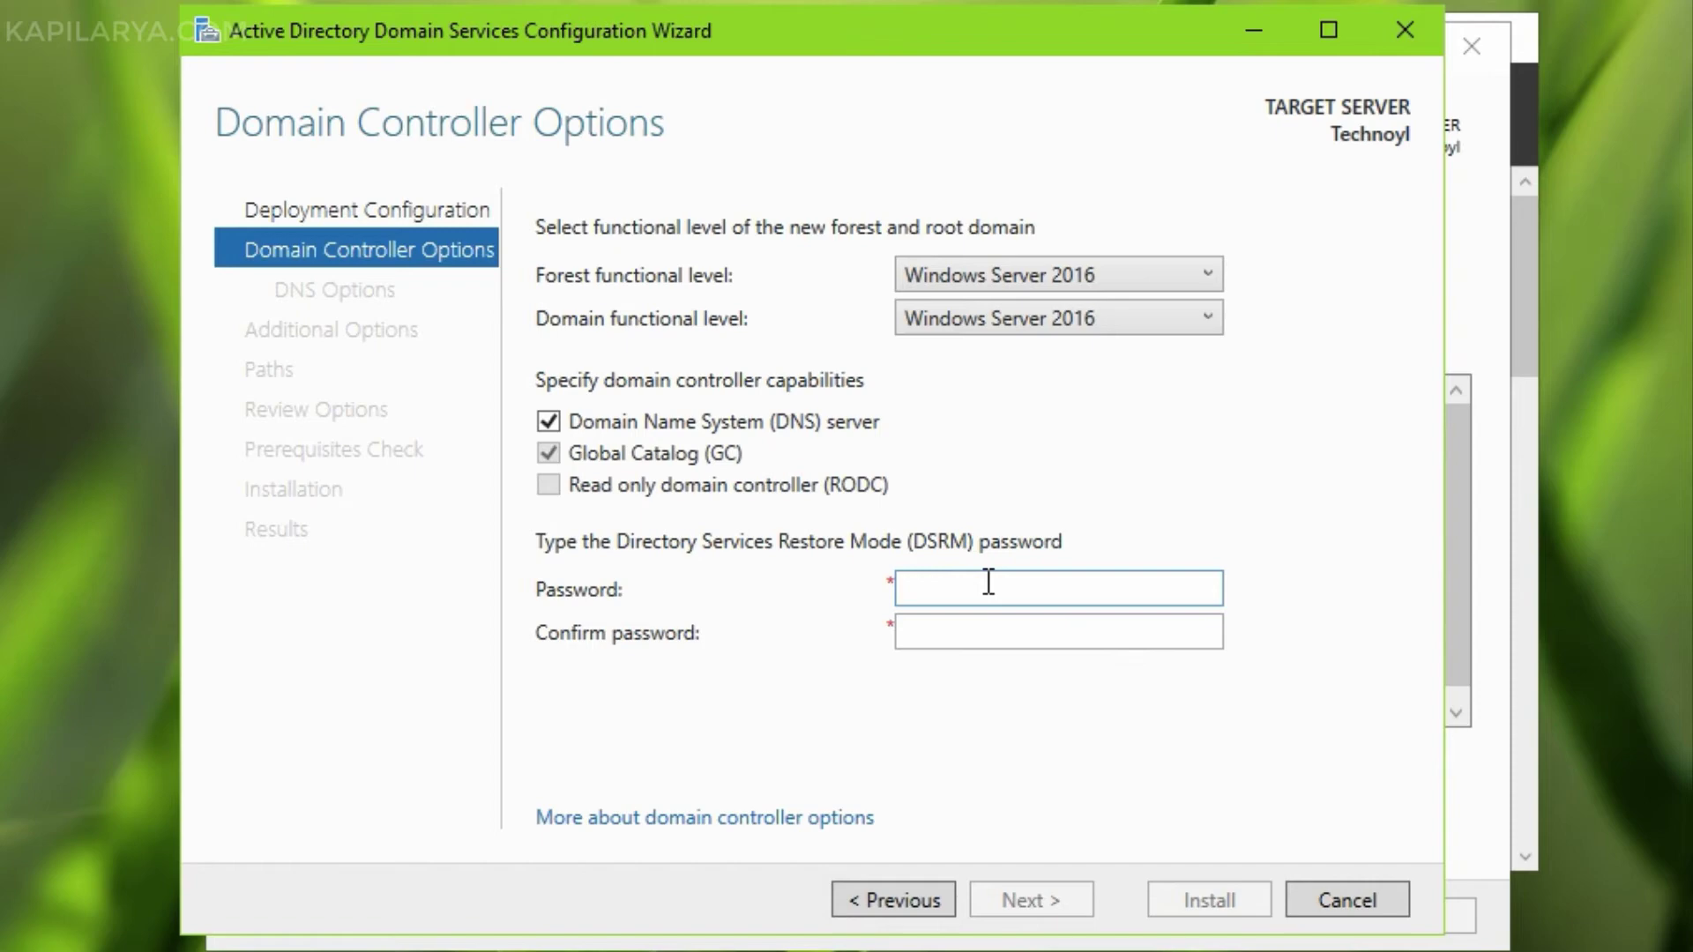
click(982, 631)
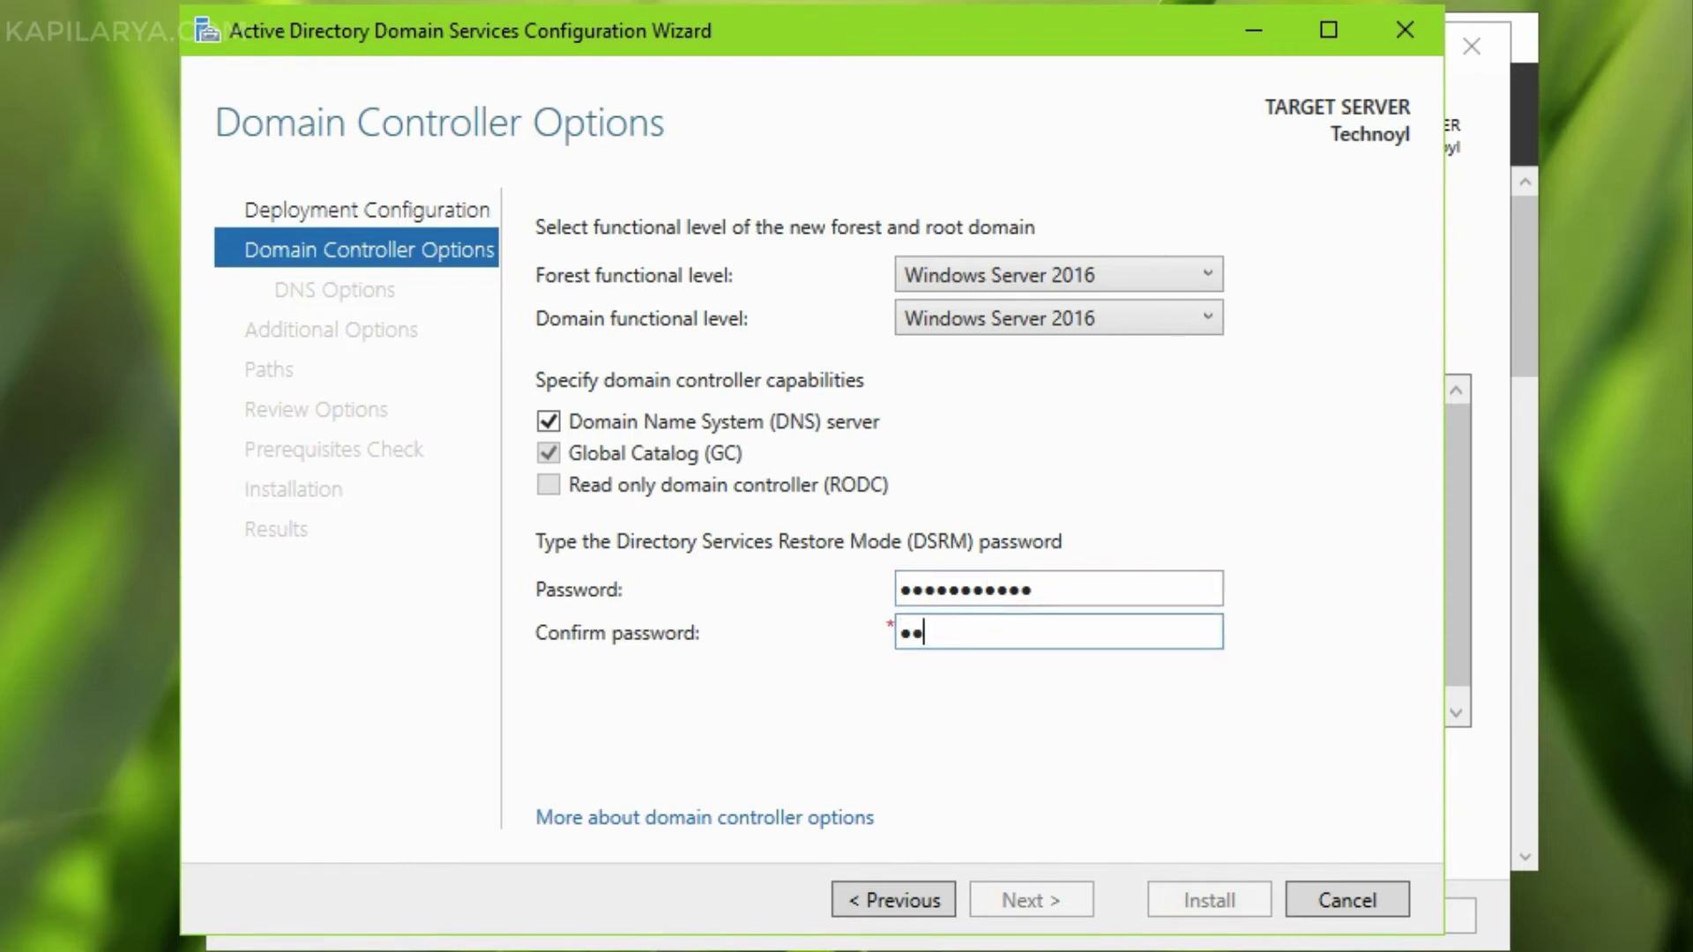
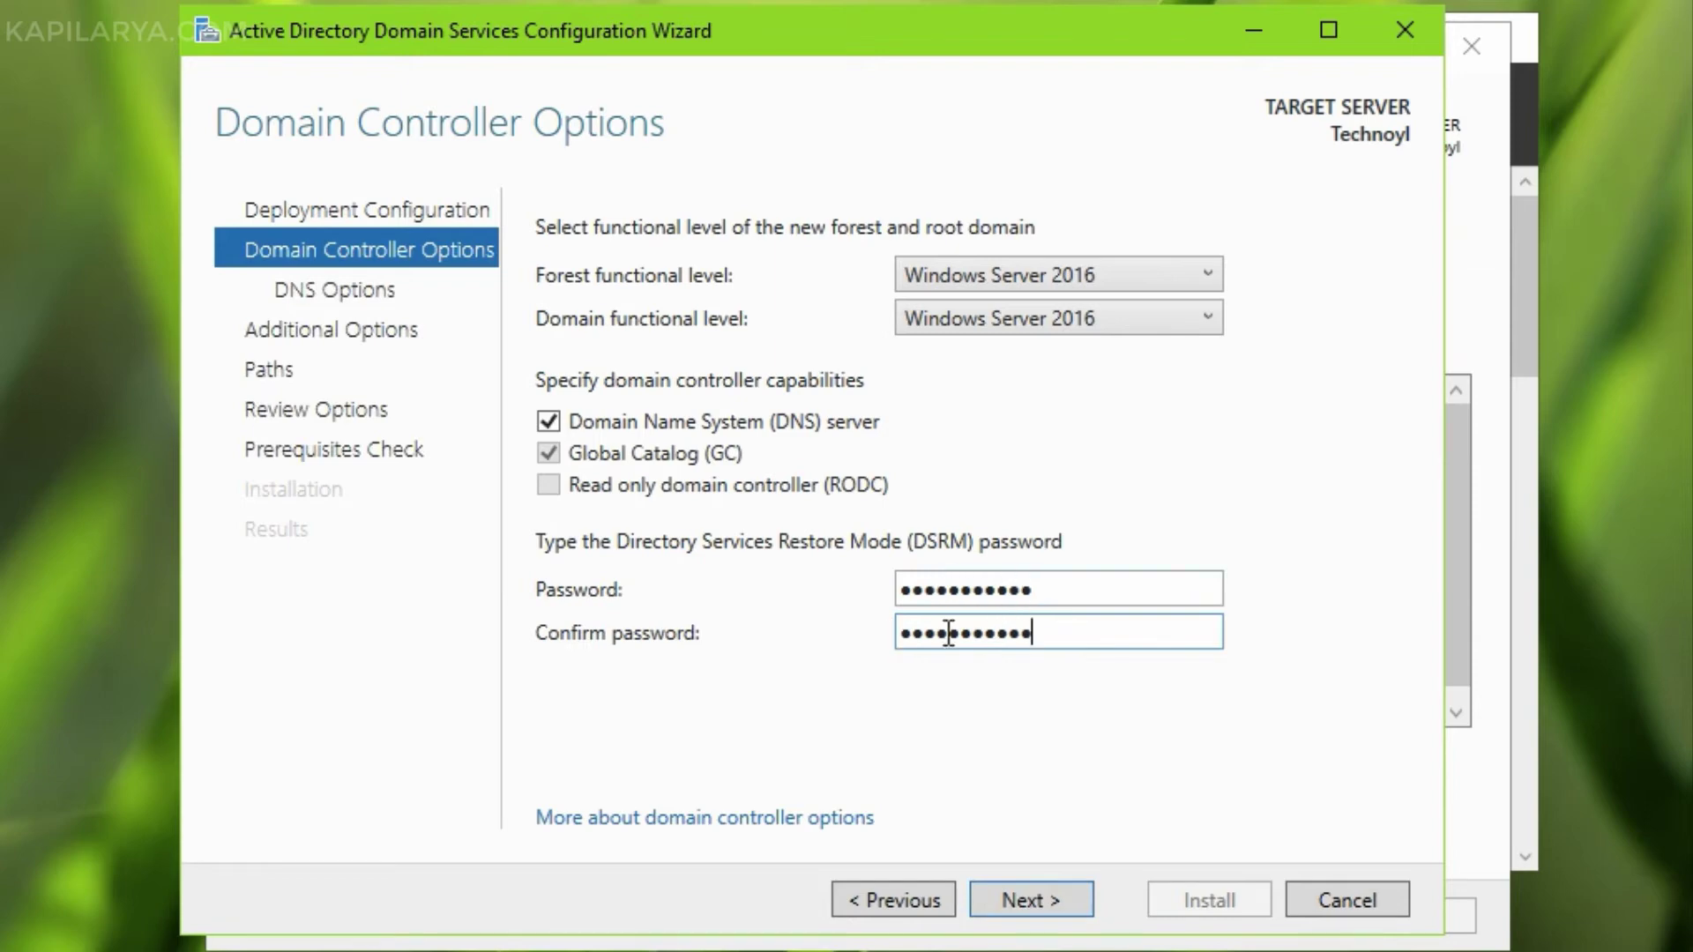
Keep default DNS delegation and the NetBIOS name KAPILARYA, continuing to the AD DS paths
click(987, 901)
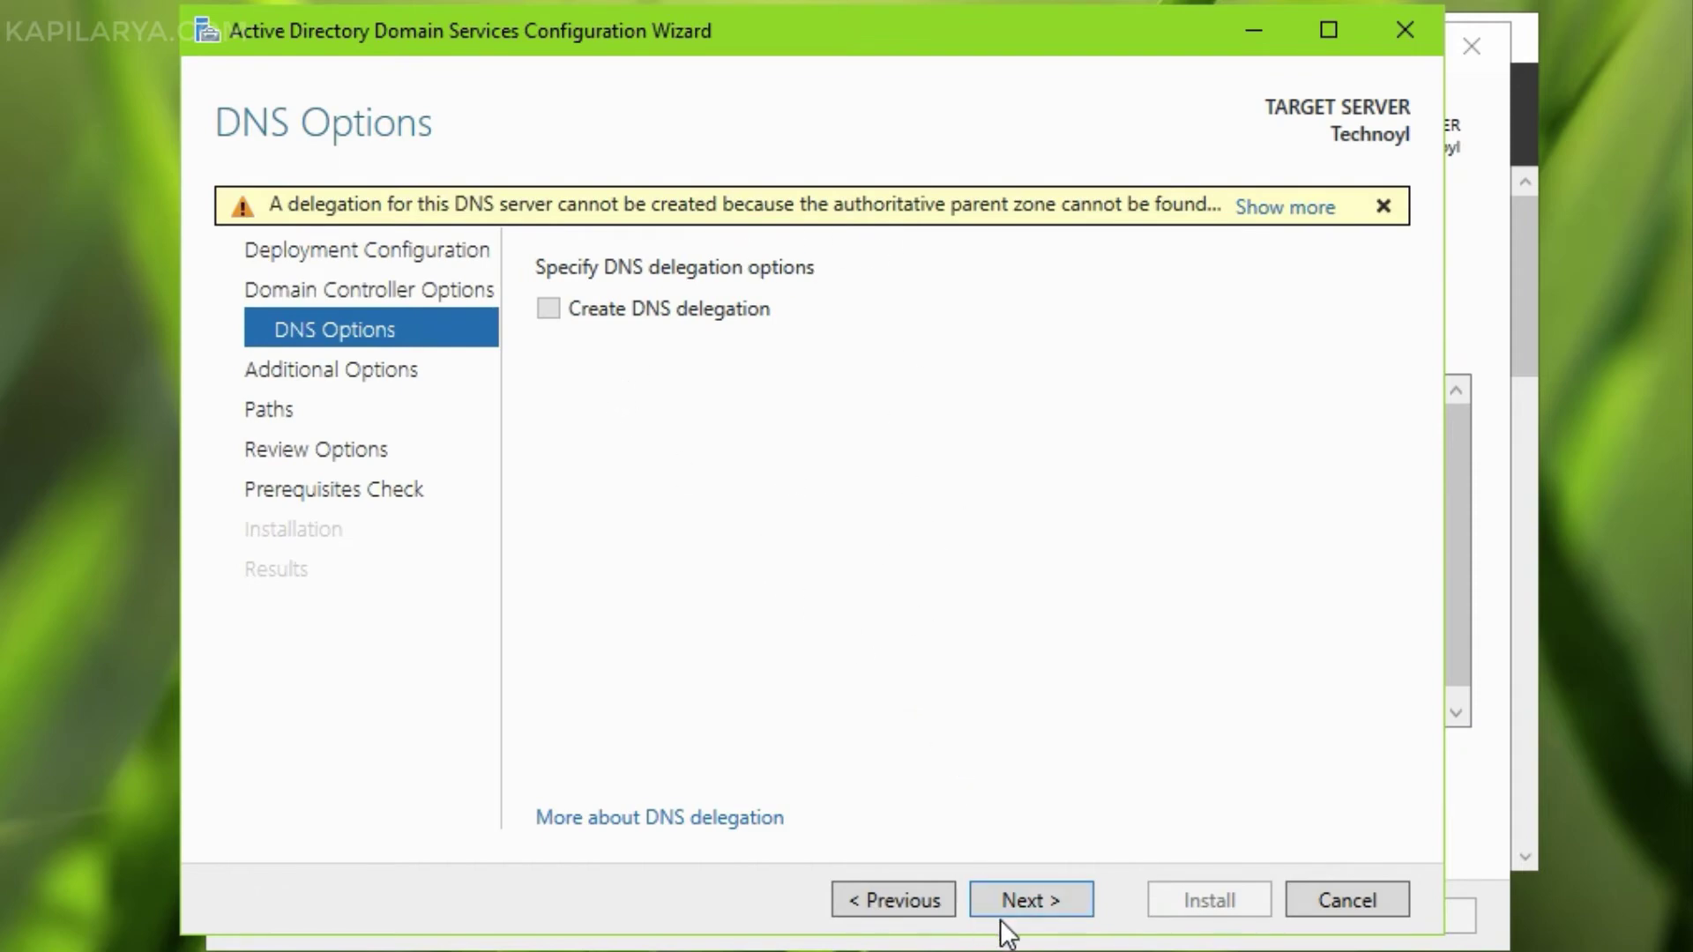
click(983, 899)
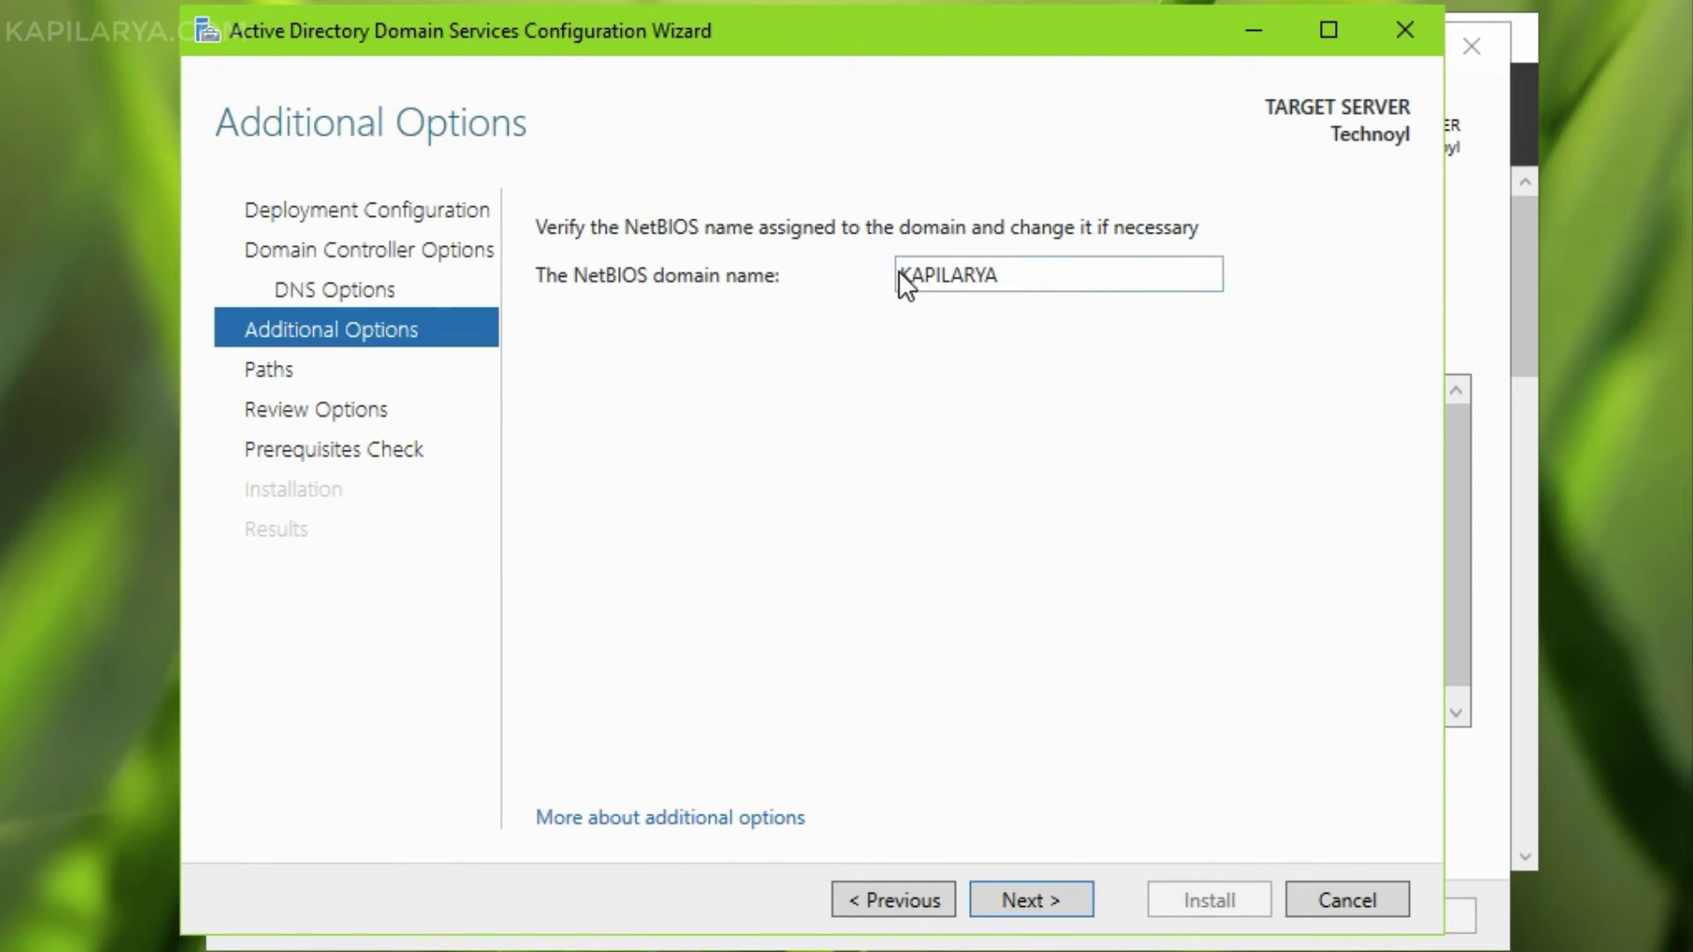
drag(899, 275, 992, 274)
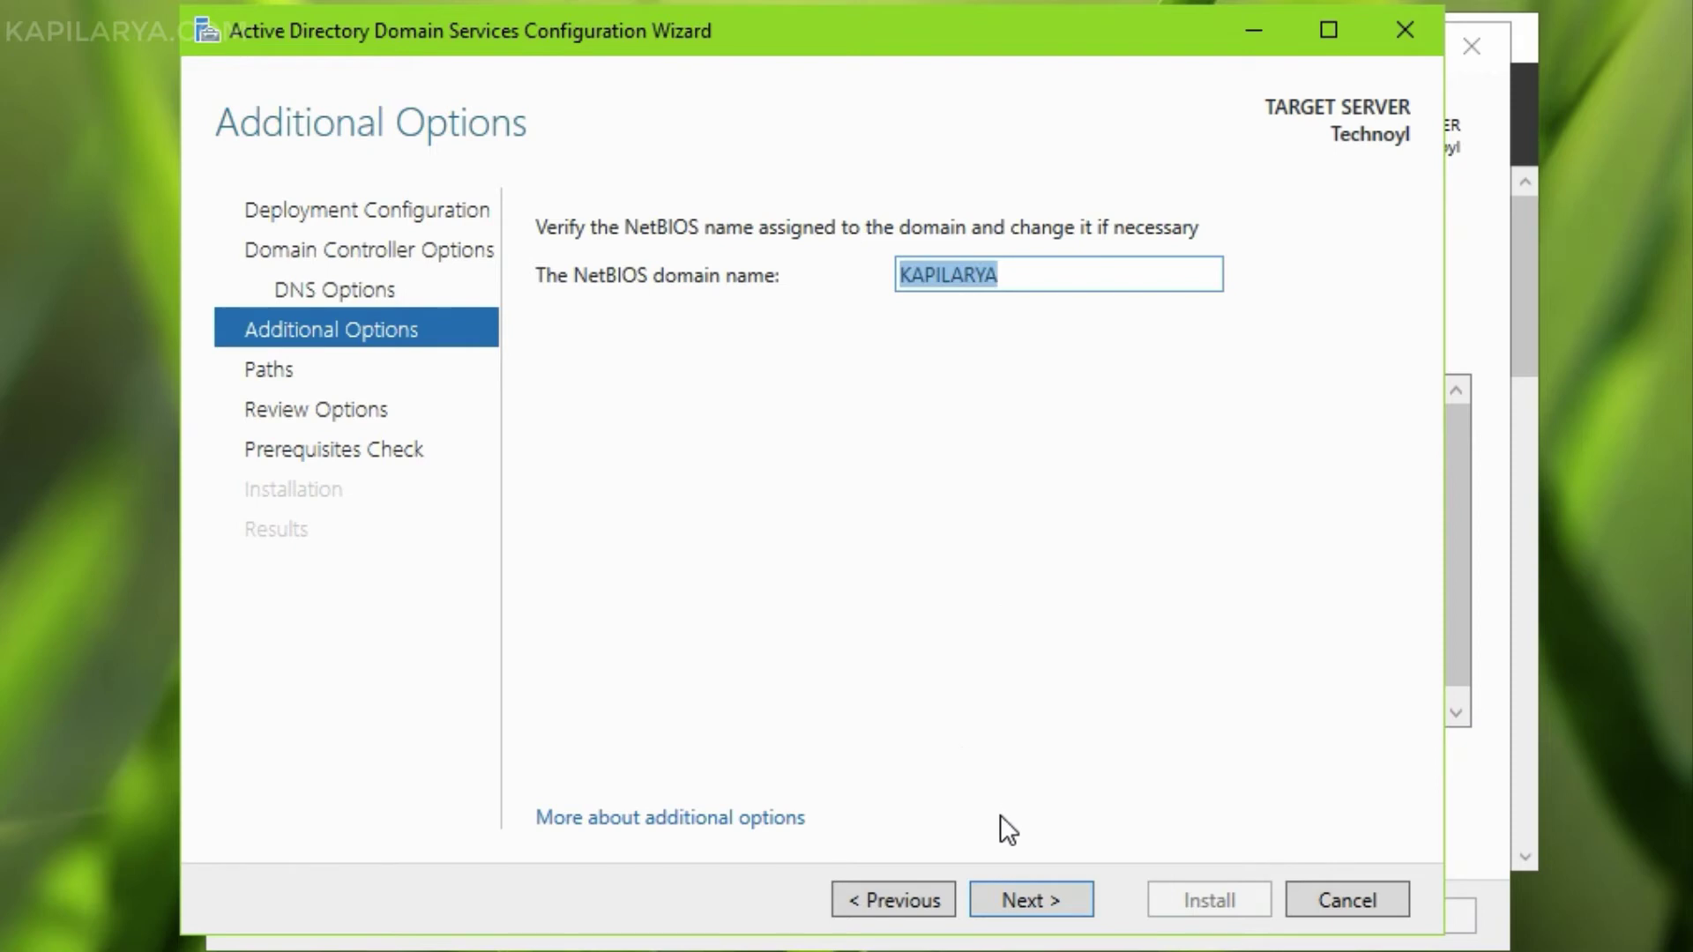
click(992, 906)
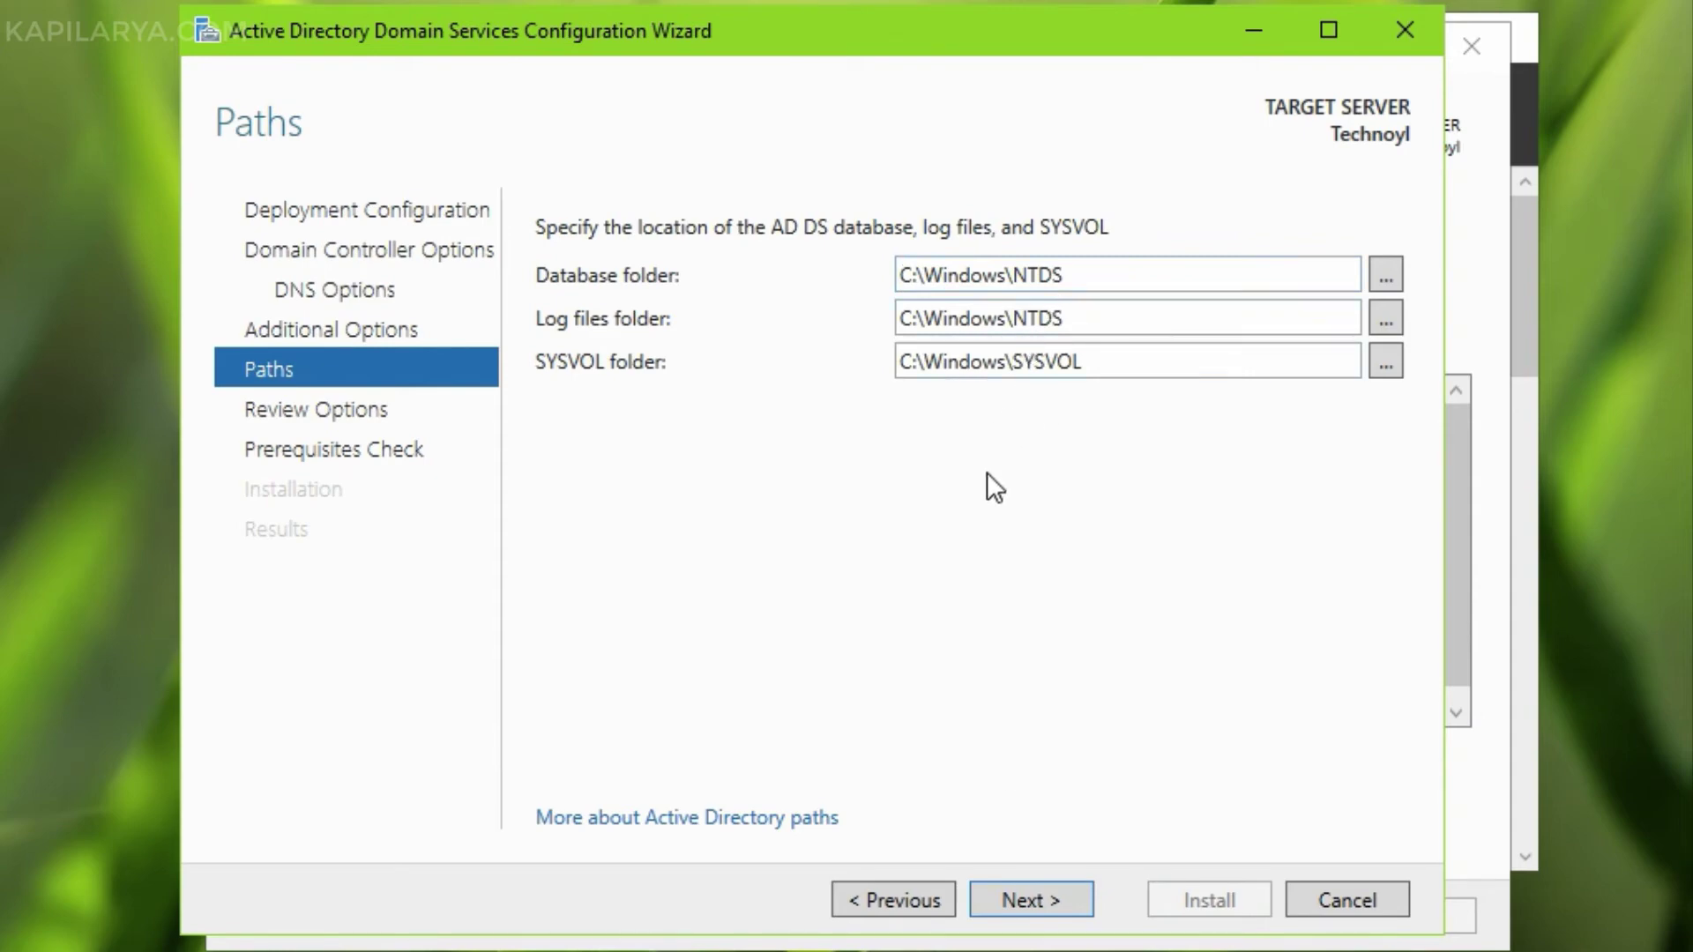
Accept the default database, log and SYSVOL folders and run the prerequisite checks
click(981, 894)
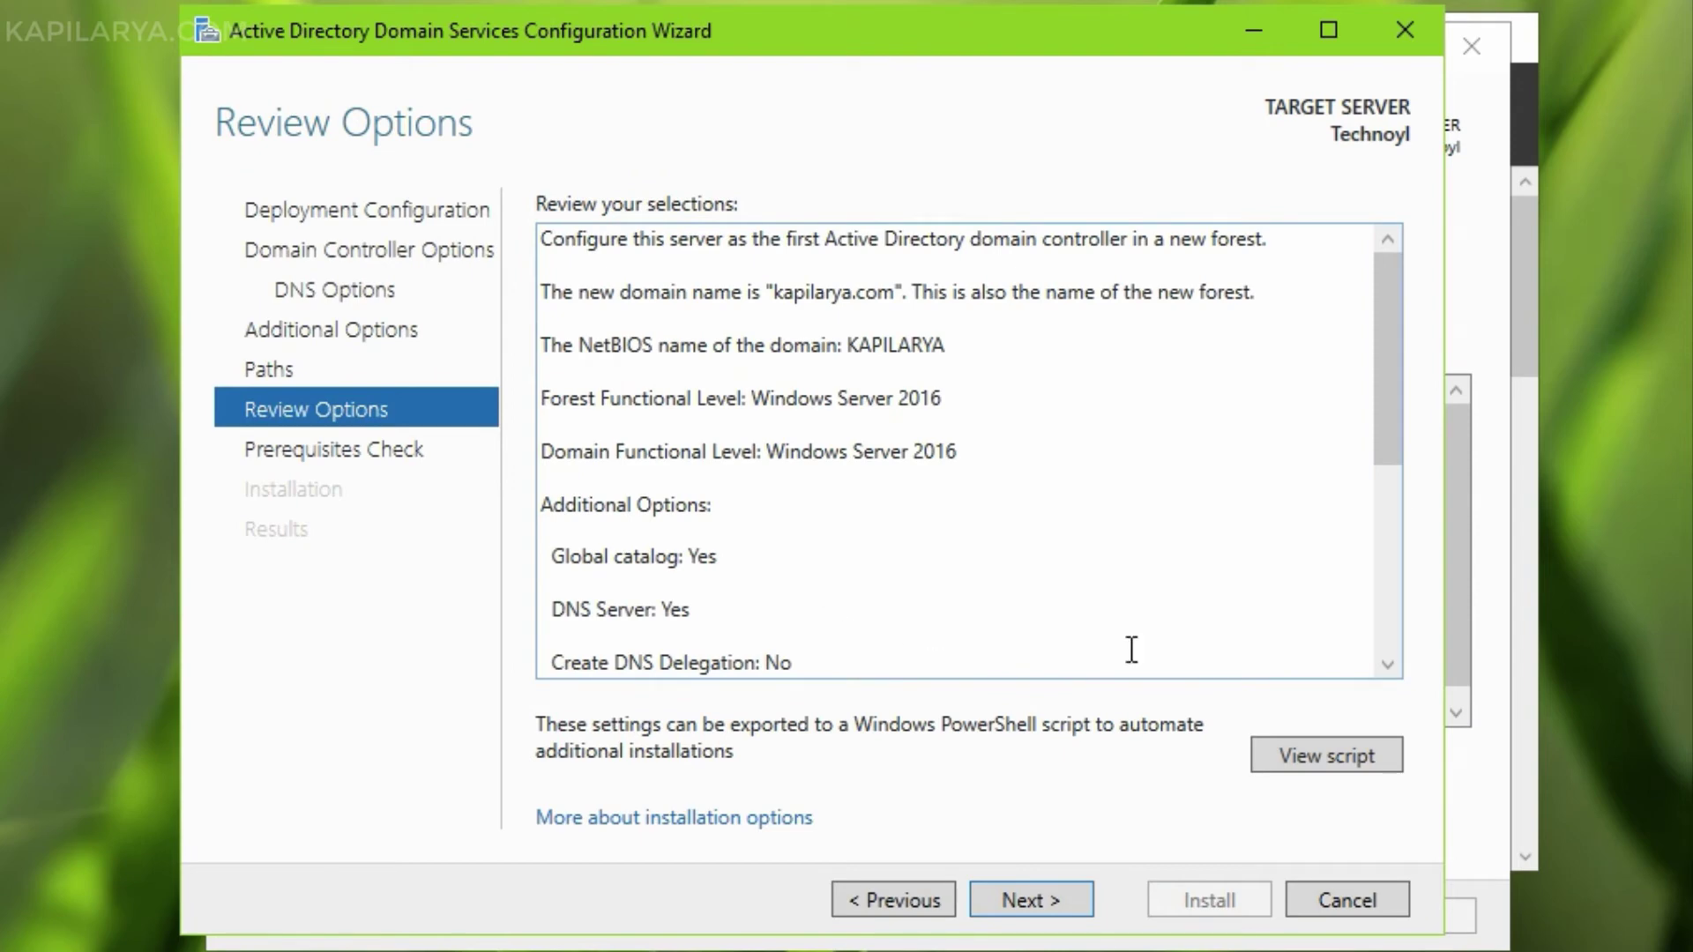
click(991, 894)
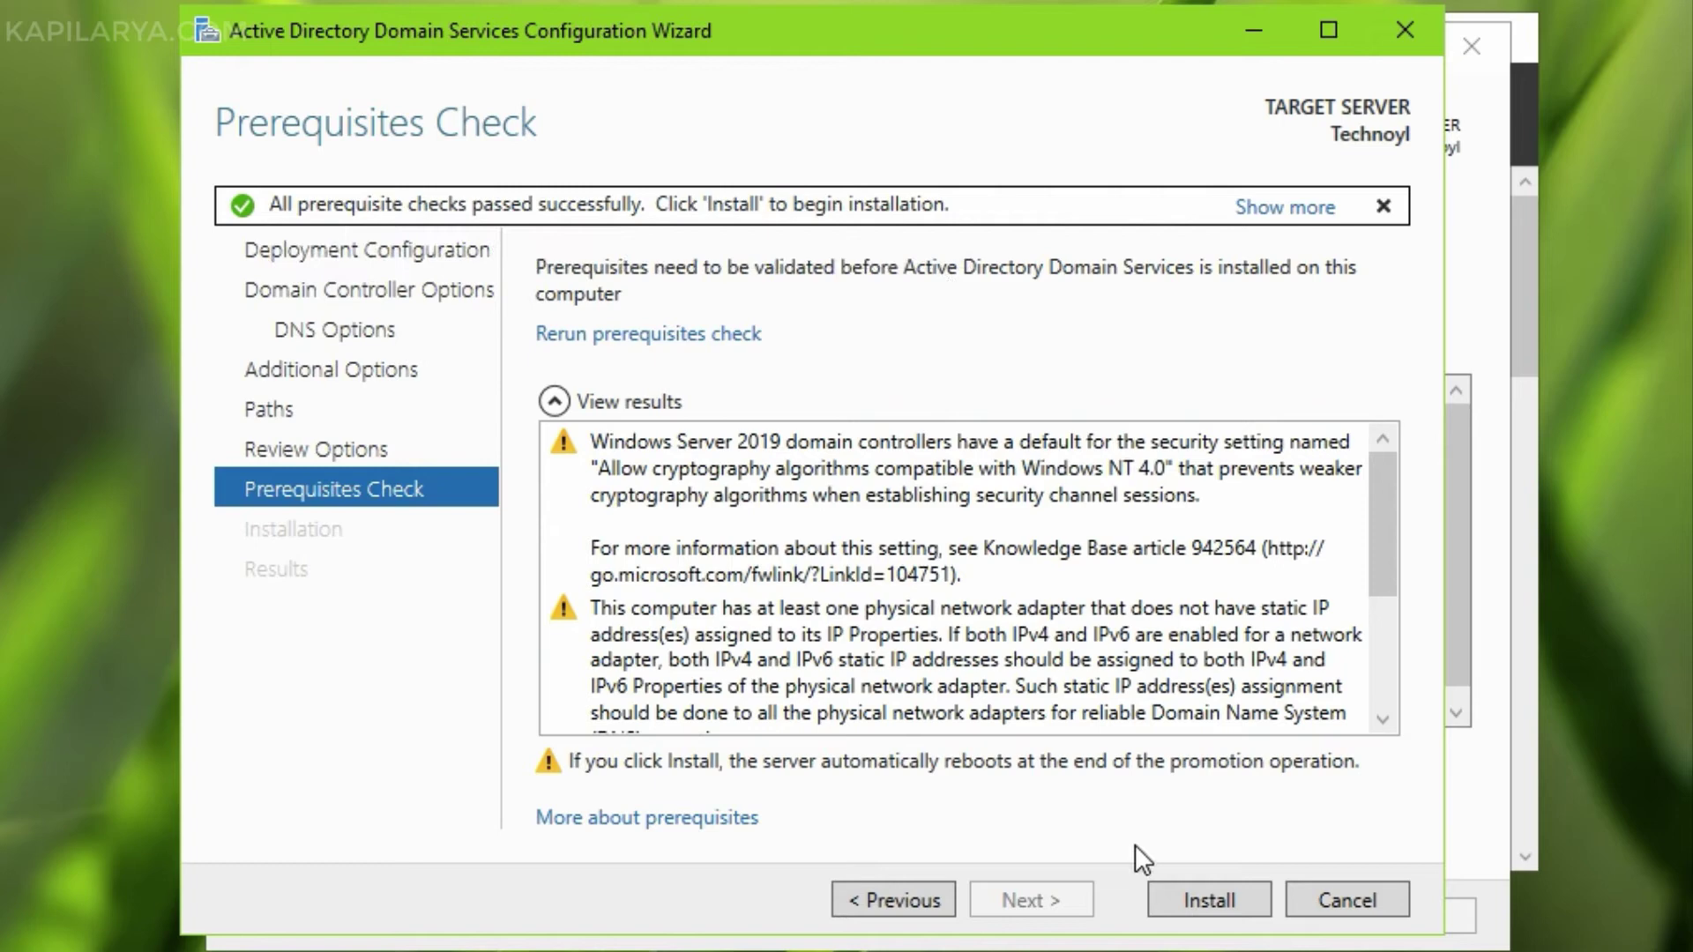
Install the domain controller configuration until the Results page reports success
click(1164, 897)
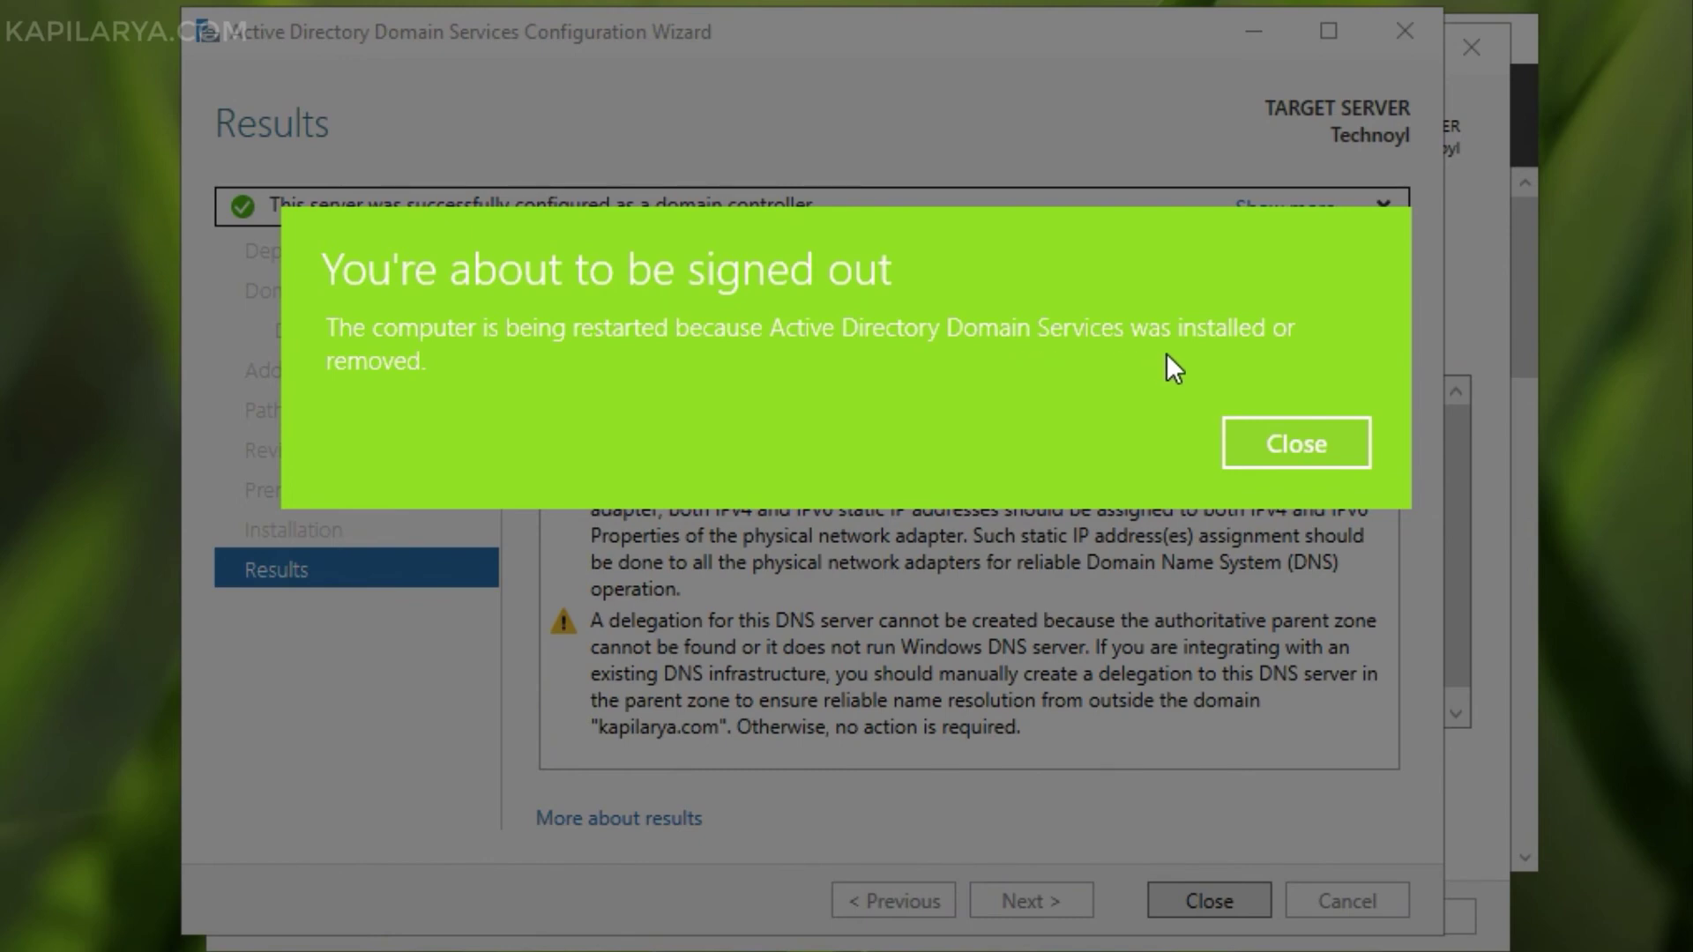
Dismiss the sign-out notice and let the server restart to the KAPILARYA sign-in screen
click(1239, 440)
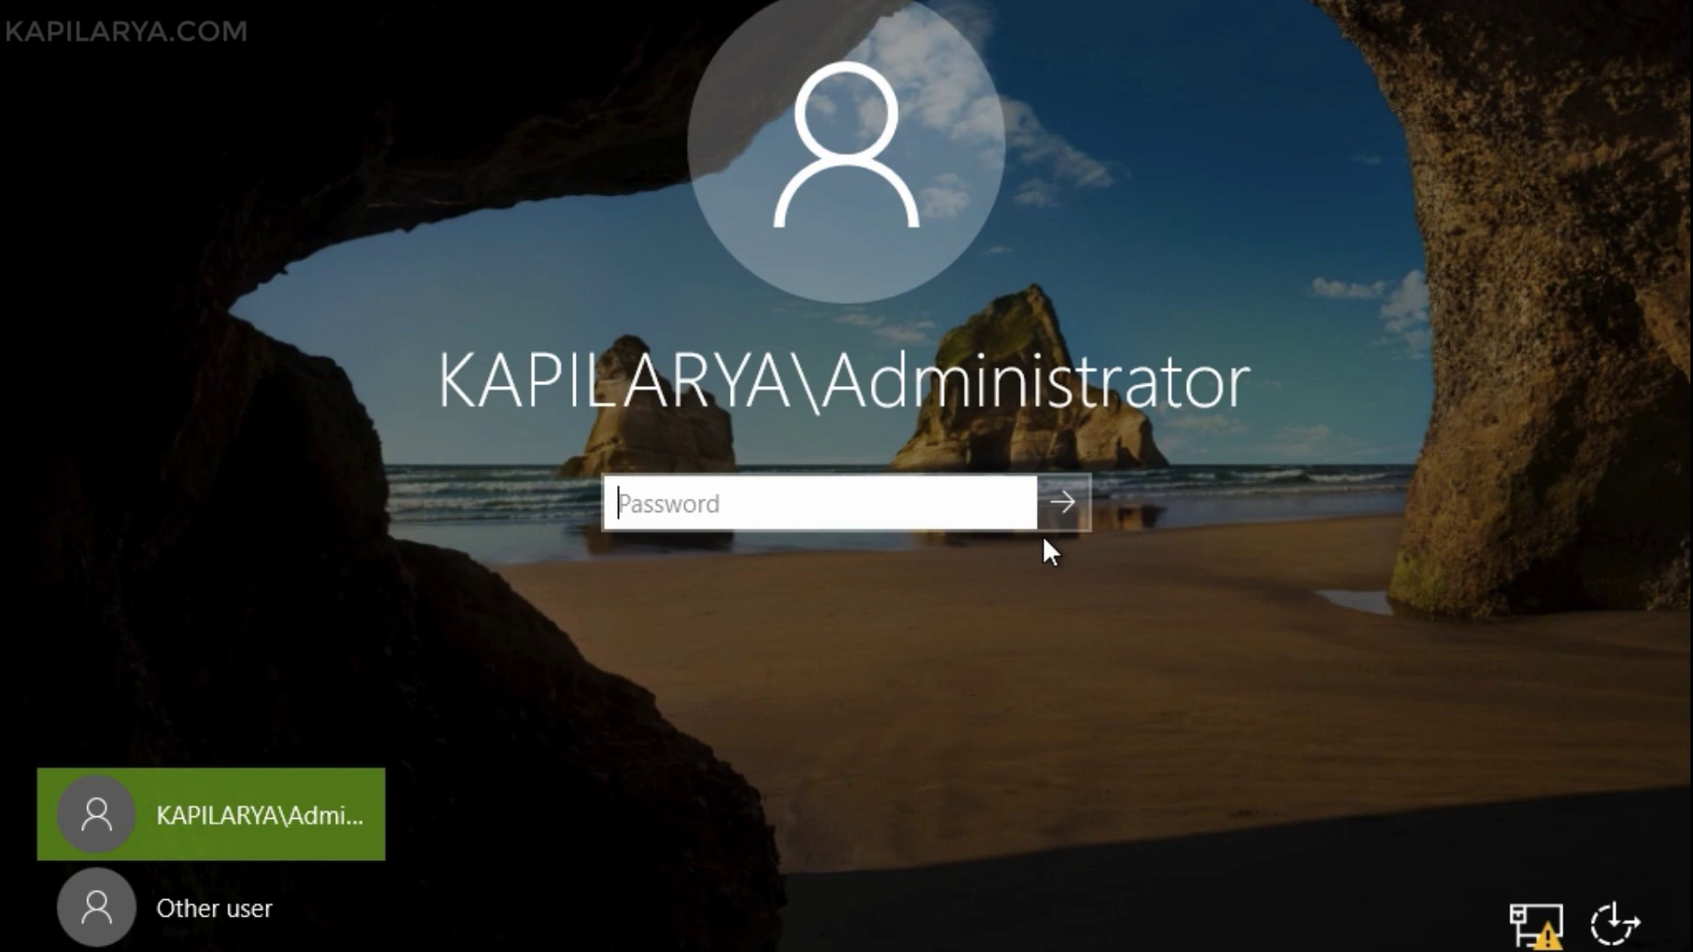
Sign in as KAPILARYA\Administrator with the password and reach the desktop
key(Caps_Lock)
key(Caps_Lock)
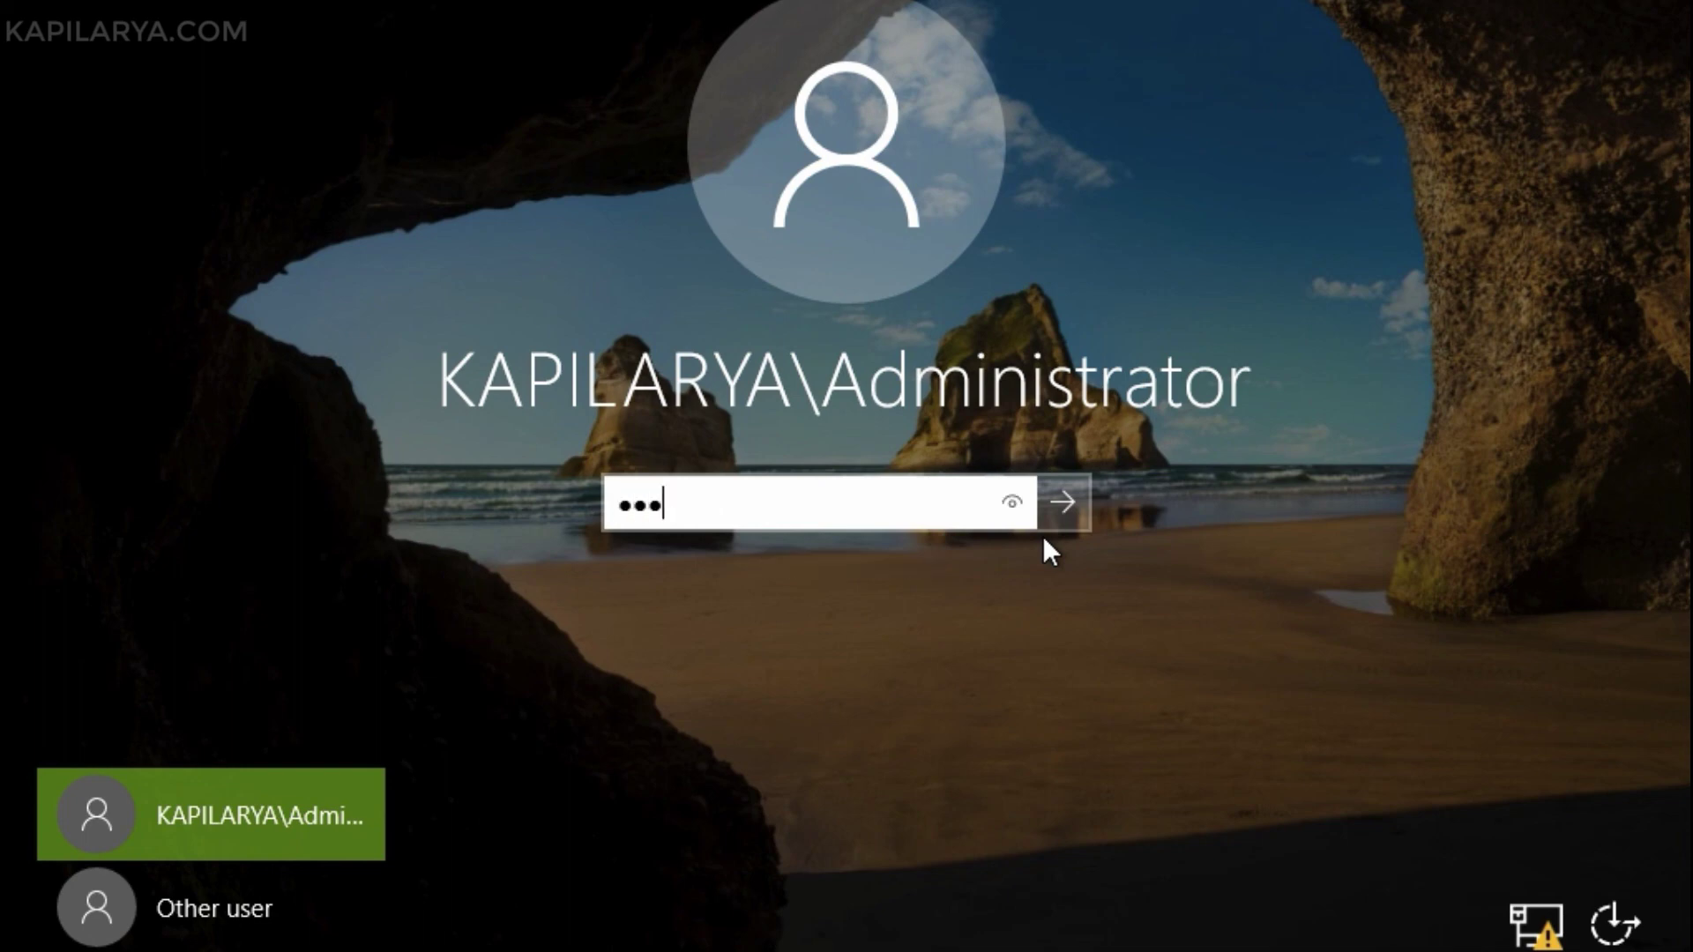
key(Return)
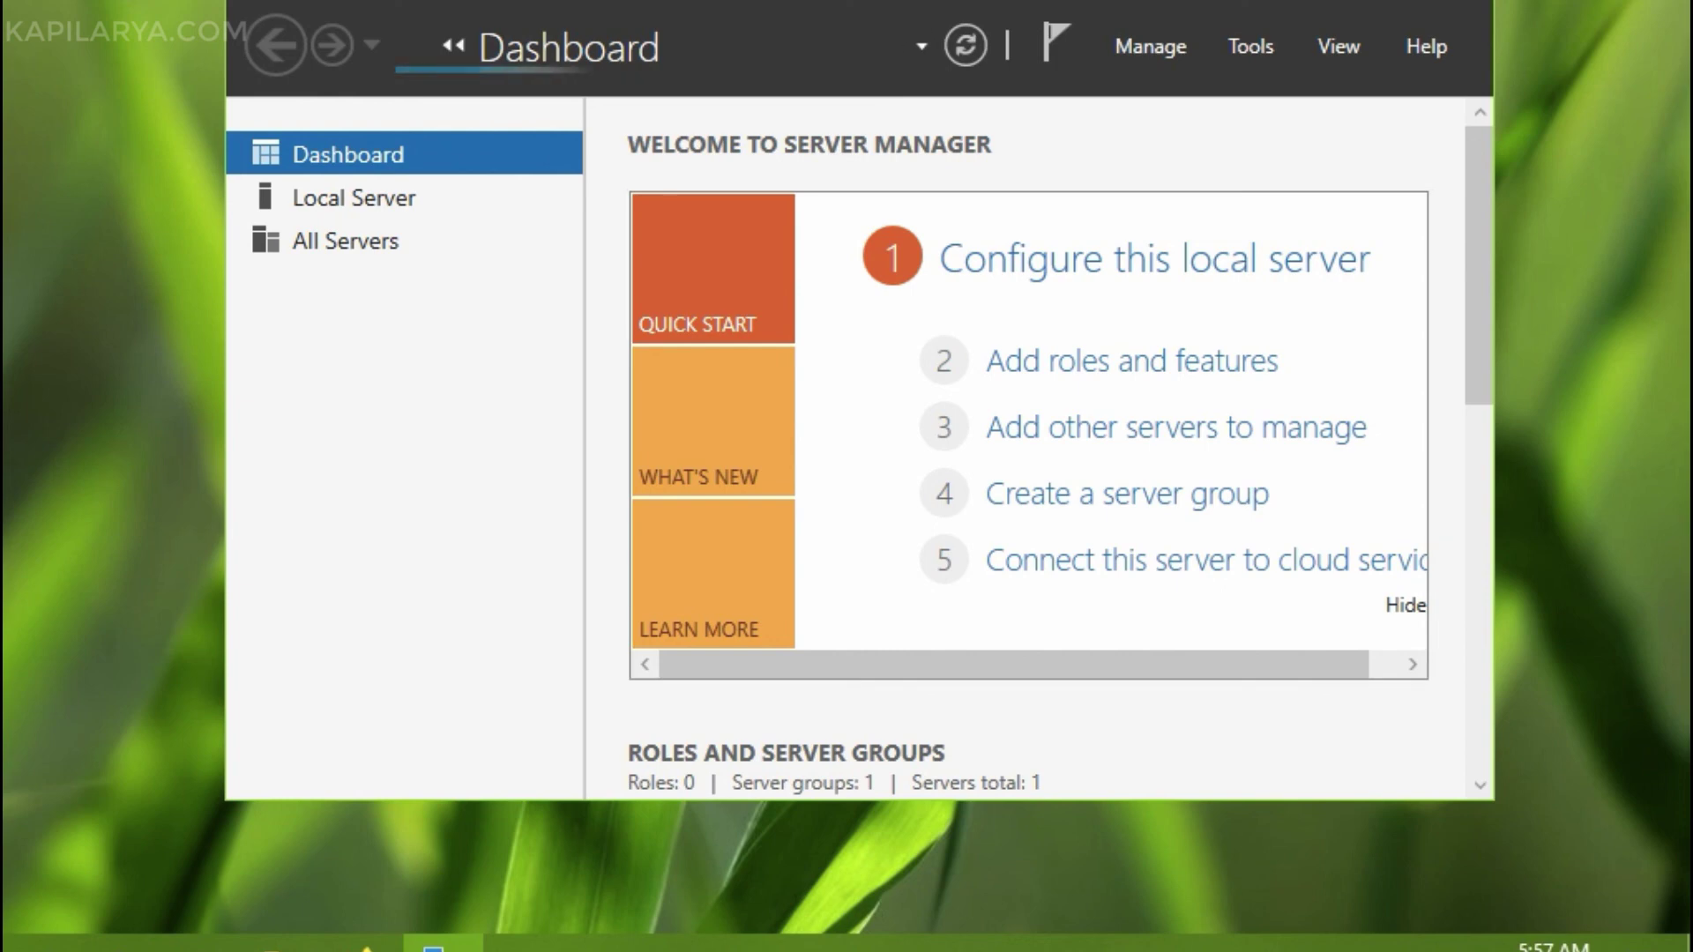
Show Local Server properties with Technoyl joined to kapilarya.com, window enlarged and repositioned
mouse_move(879, 26)
mouse_down()
mouse_move(879, 10)
mouse_move(873, 76)
mouse_up()
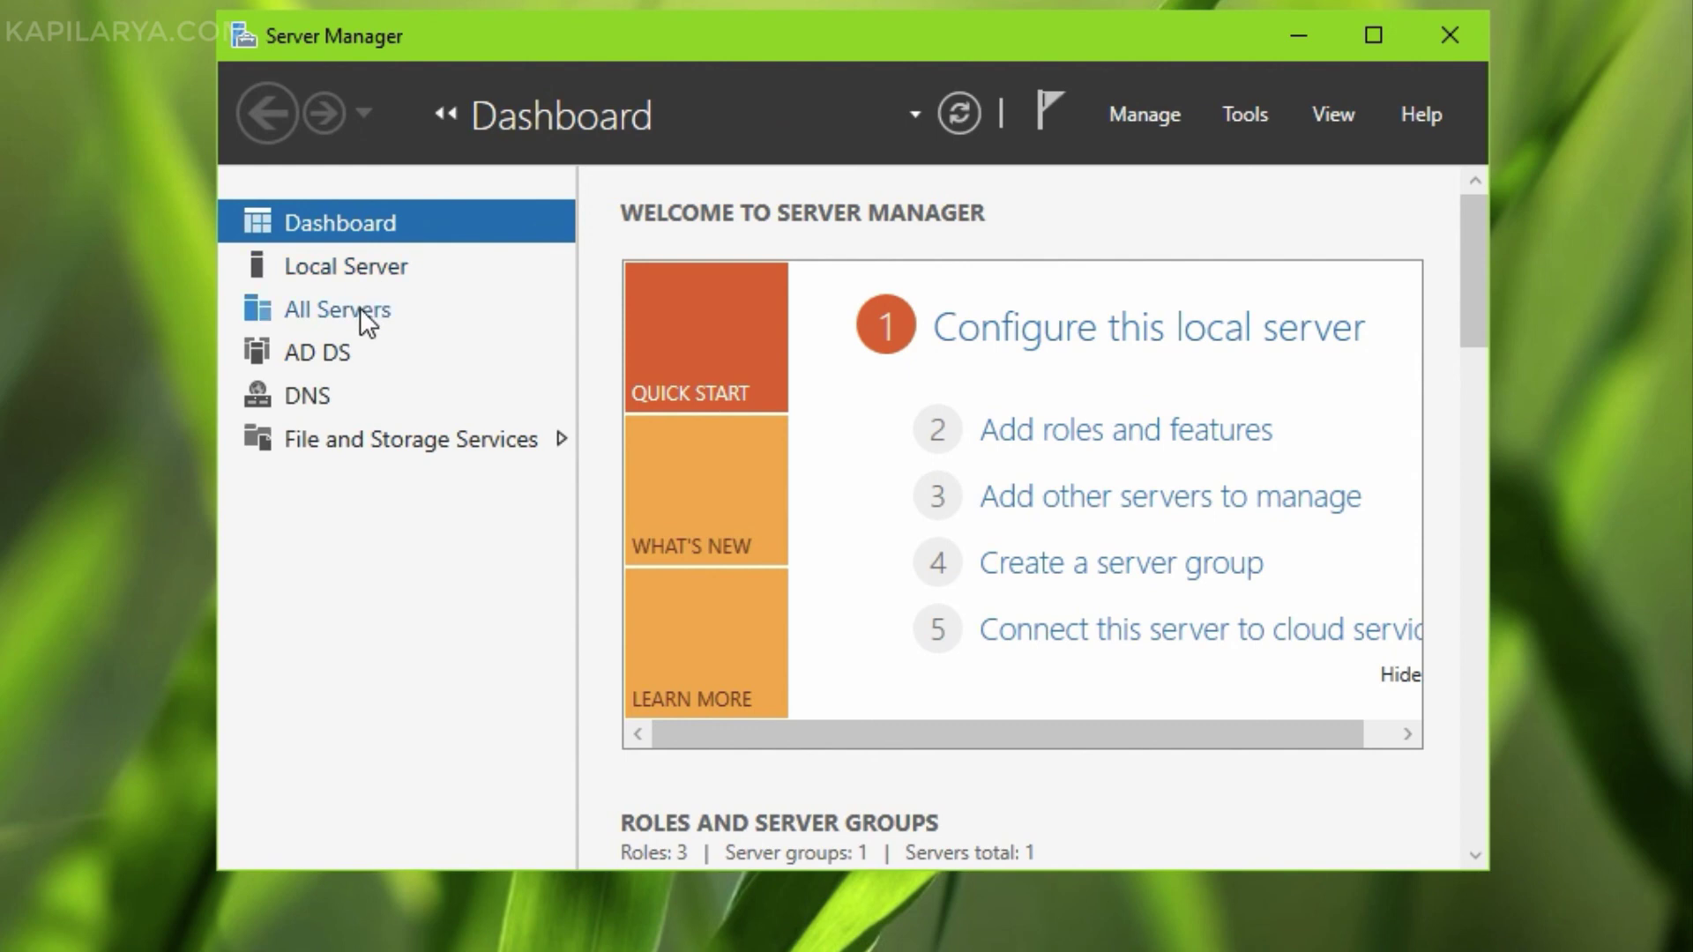
click(367, 263)
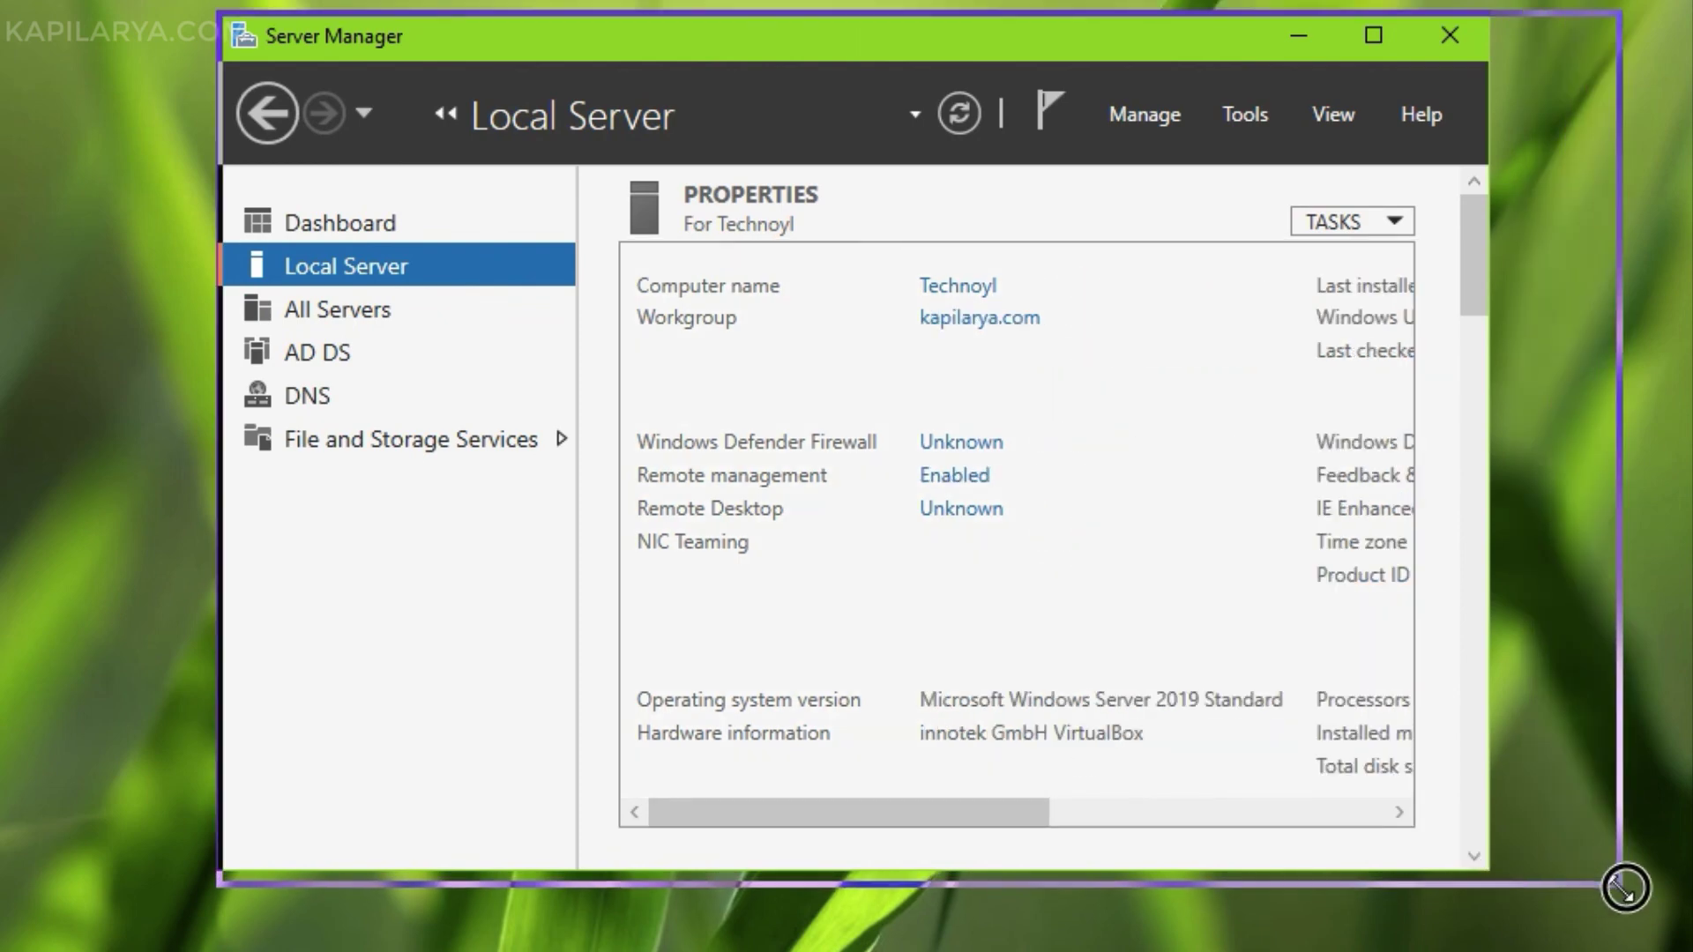
drag(1484, 868, 1631, 889)
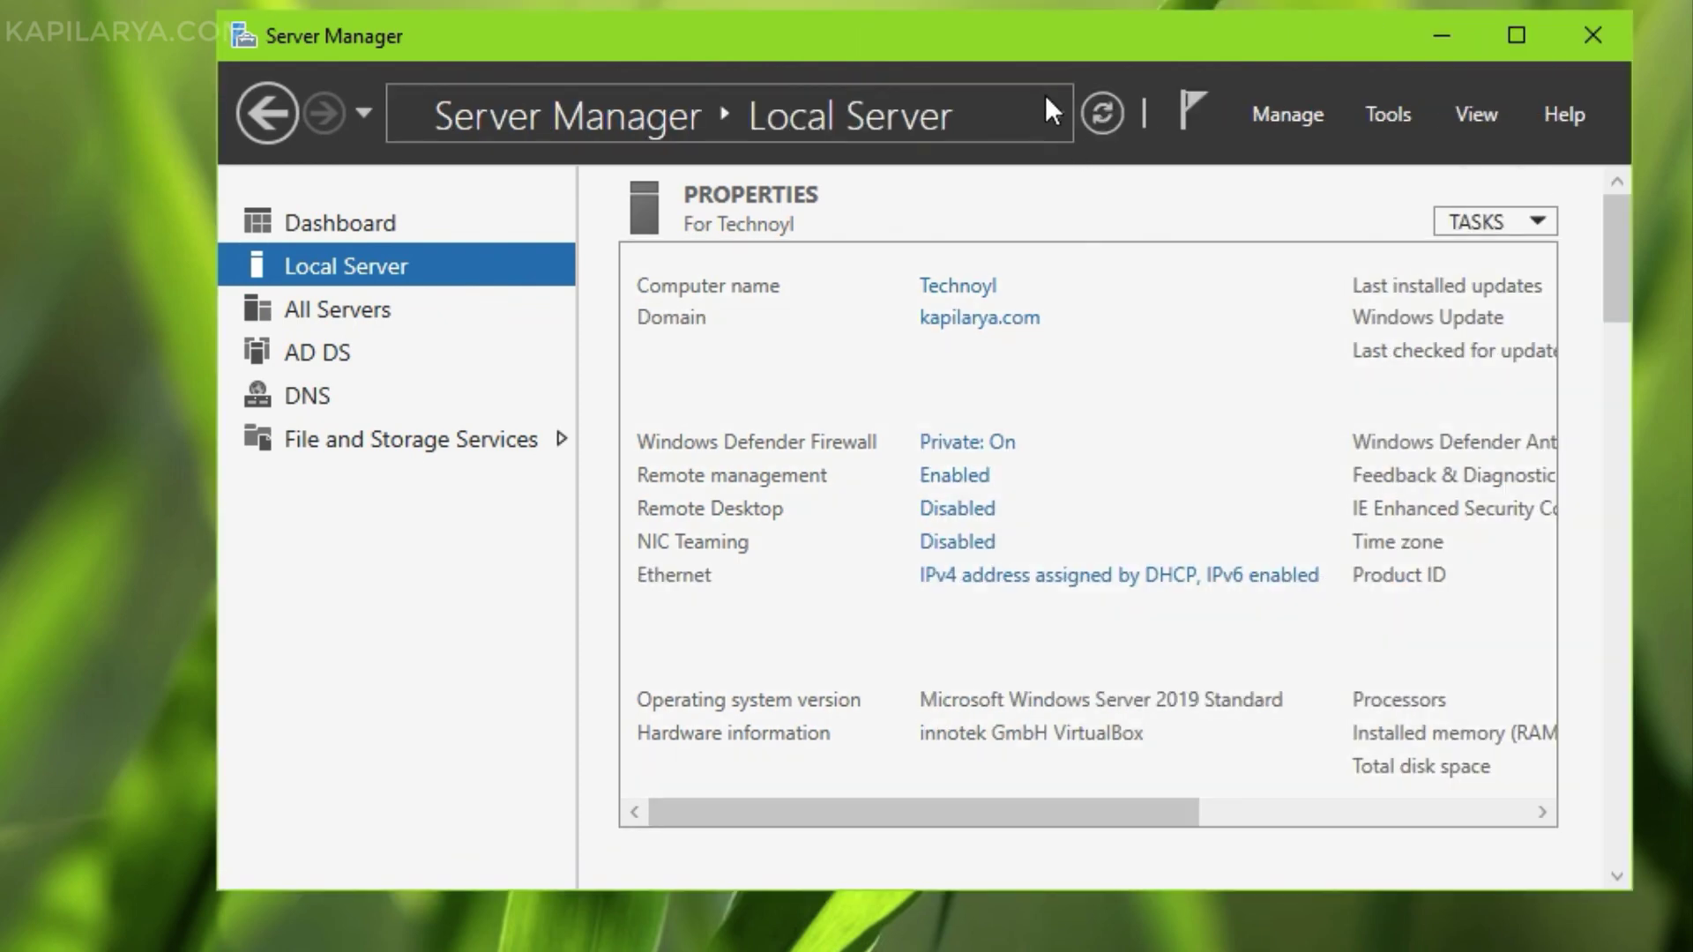
drag(1012, 44, 834, 63)
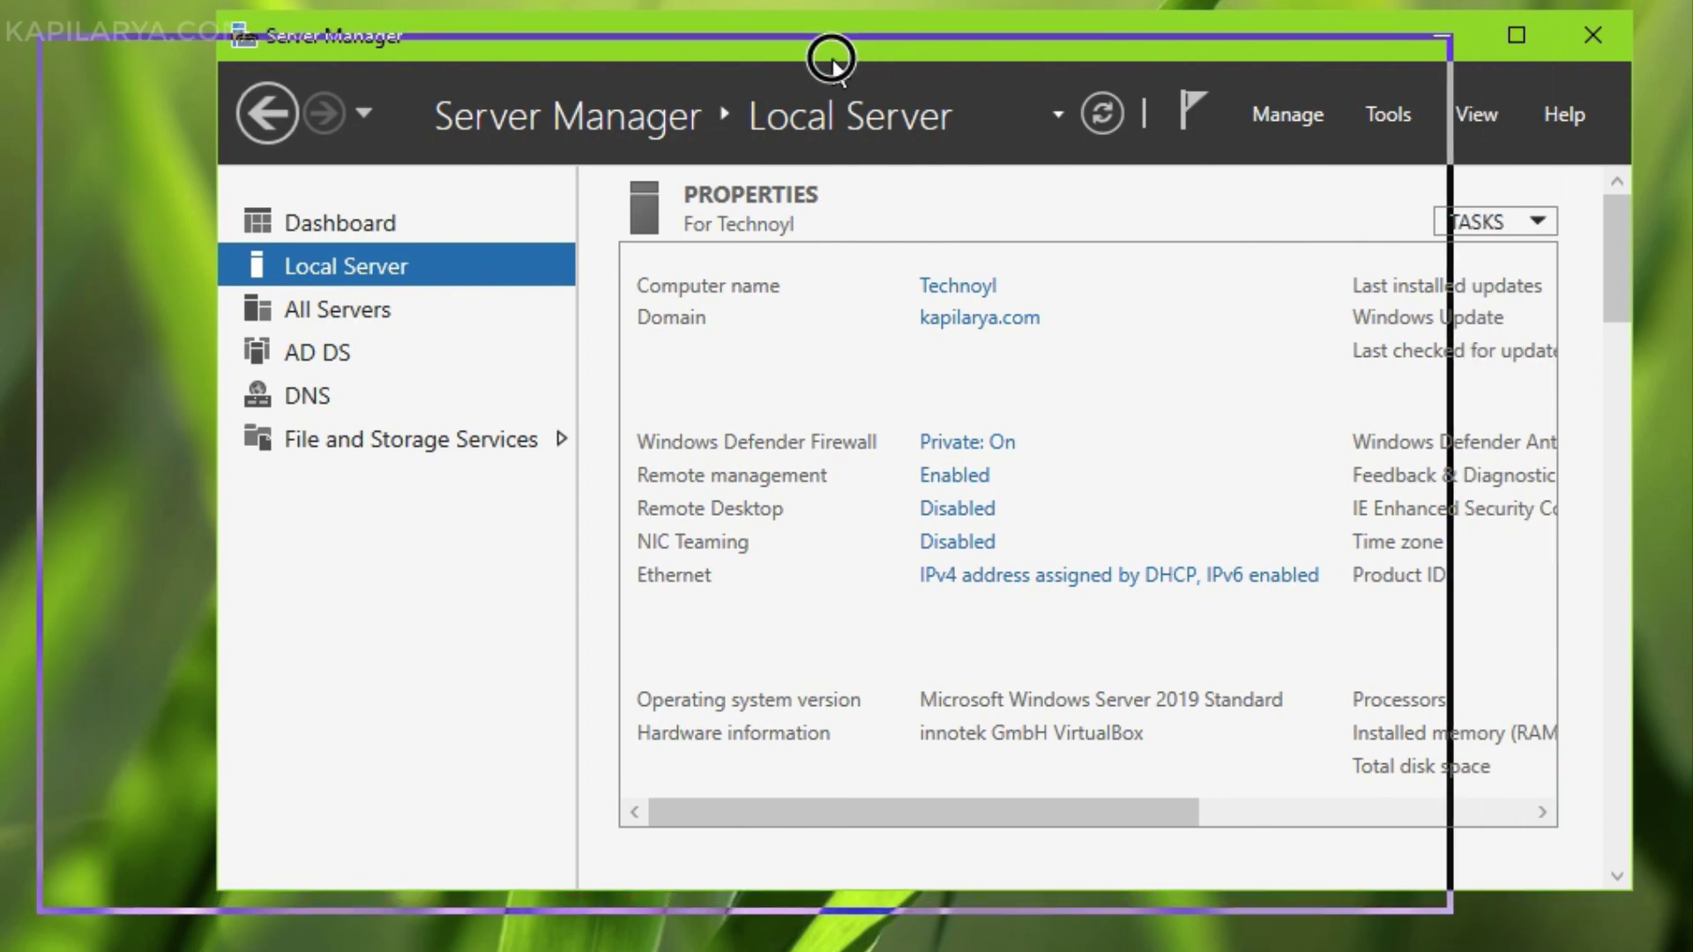